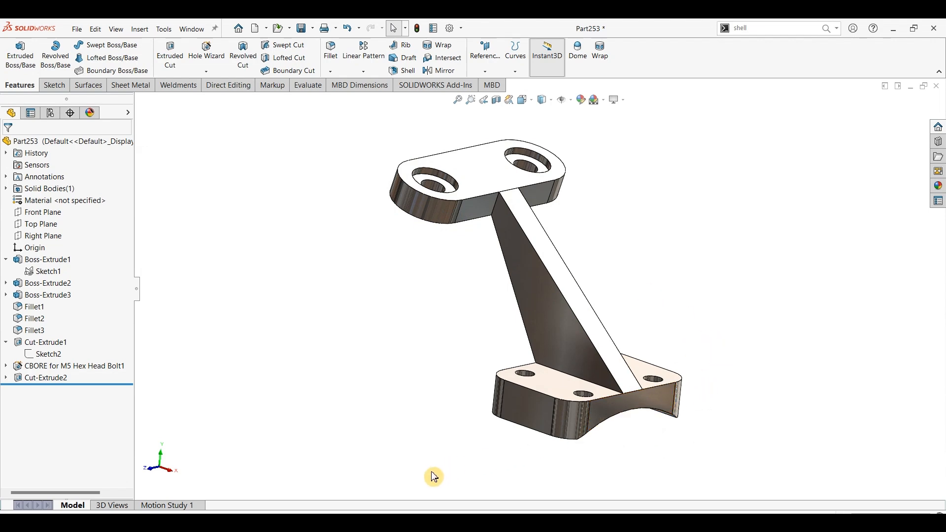
# - Consult the Part No 253 drawing PDF in the browser and return to SOLIDWORKS to create a new part document
pyautogui.hotkey('alt', 'Tab')
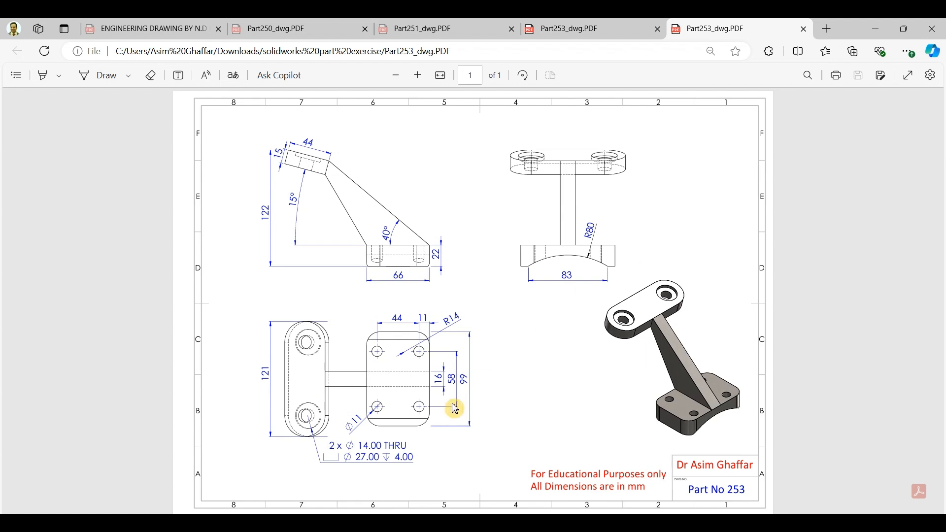
pyautogui.click(875, 29)
pyautogui.click(72, 28)
pyautogui.click(84, 44)
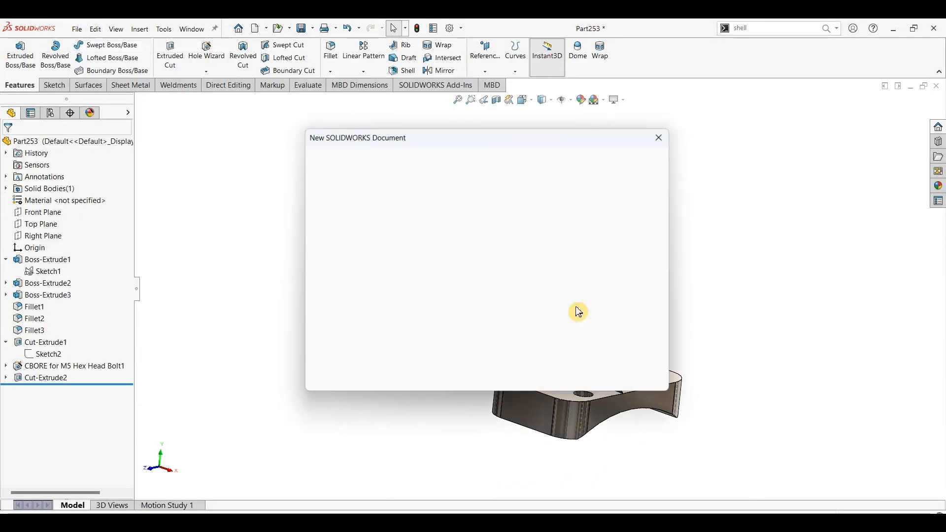
pyautogui.click(544, 375)
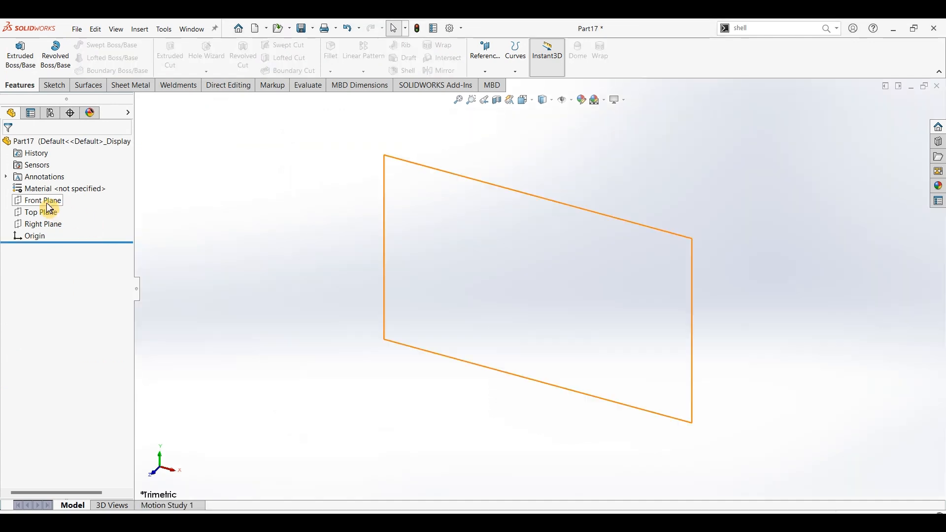
# - Sketch a corner rectangle about 125.5 mm wide and 28 mm high on the Front Plane, starting at the origin
pyautogui.click(49, 203)
pyautogui.click(53, 85)
pyautogui.click(15, 52)
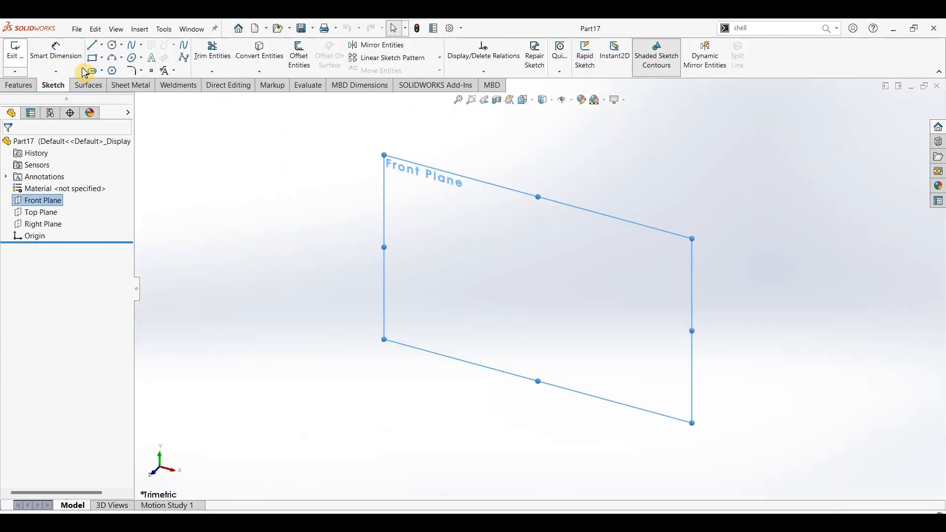
pyautogui.click(100, 60)
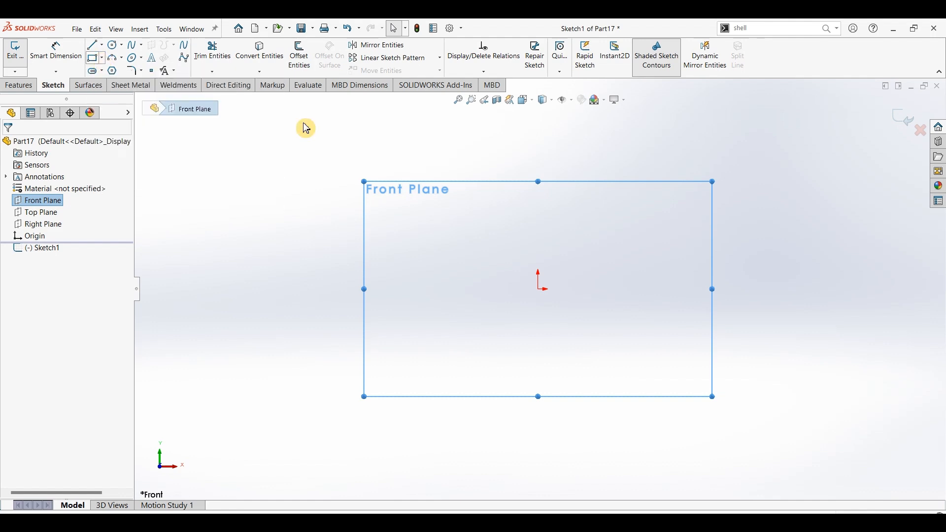
pyautogui.click(538, 289)
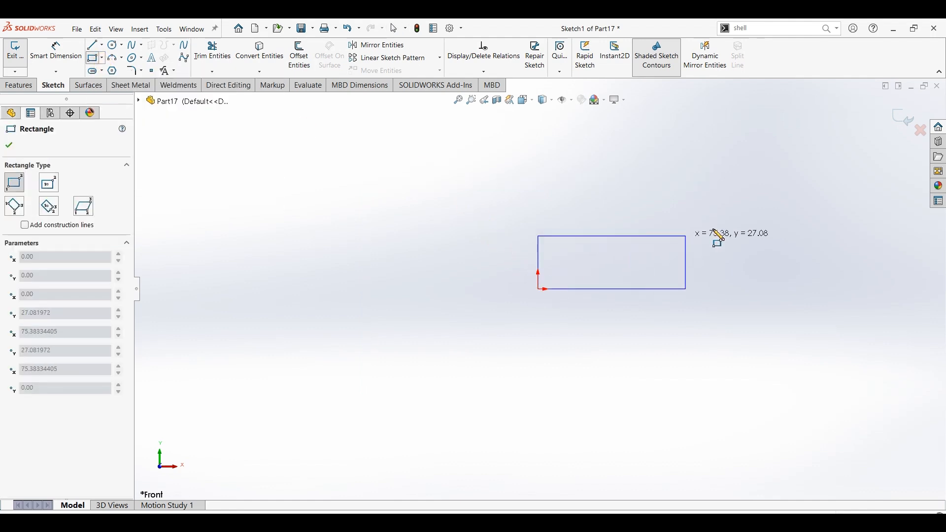
pyautogui.click(784, 234)
pyautogui.scroll(3, 482, 259)
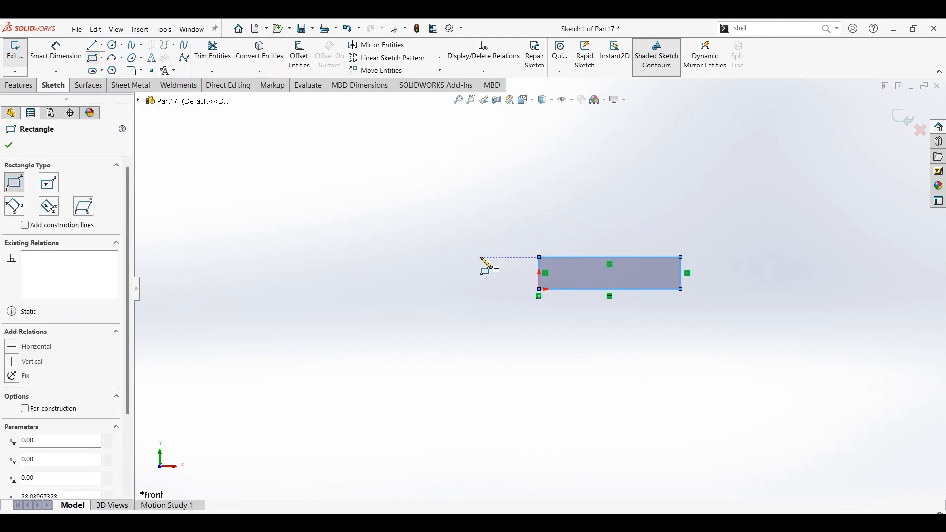
pyautogui.scroll(-2, 689, 241)
# - Sketch slanted lines leaning up and left from the rectangle's two upper corners and join their ends with a line about 42.8 mm long
pyautogui.click(95, 46)
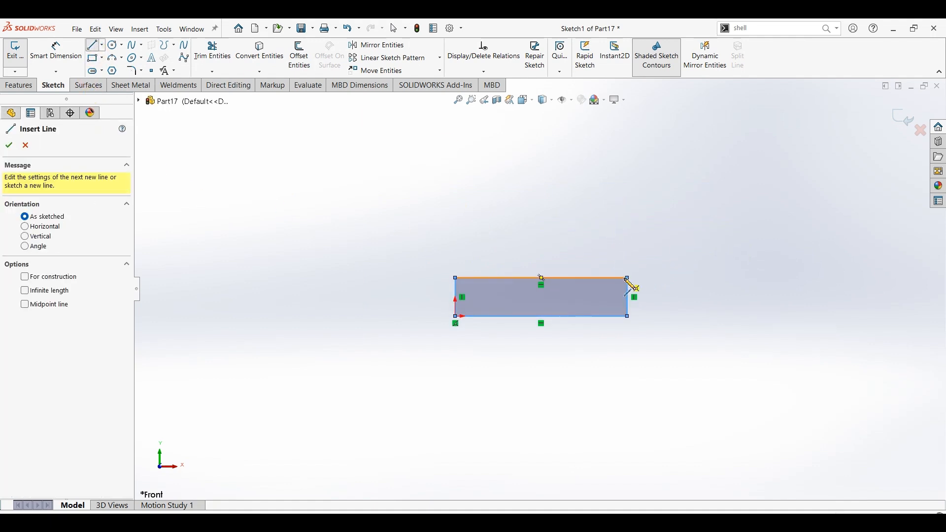
pyautogui.moveTo(628, 278)
pyautogui.mouseDown()
pyautogui.moveTo(433, 120)
pyautogui.moveTo(422, 125)
pyautogui.mouseUp()
pyautogui.press('Escape')
pyautogui.moveTo(455, 279)
pyautogui.mouseDown()
pyautogui.moveTo(407, 179)
pyautogui.moveTo(387, 176)
pyautogui.mouseUp()
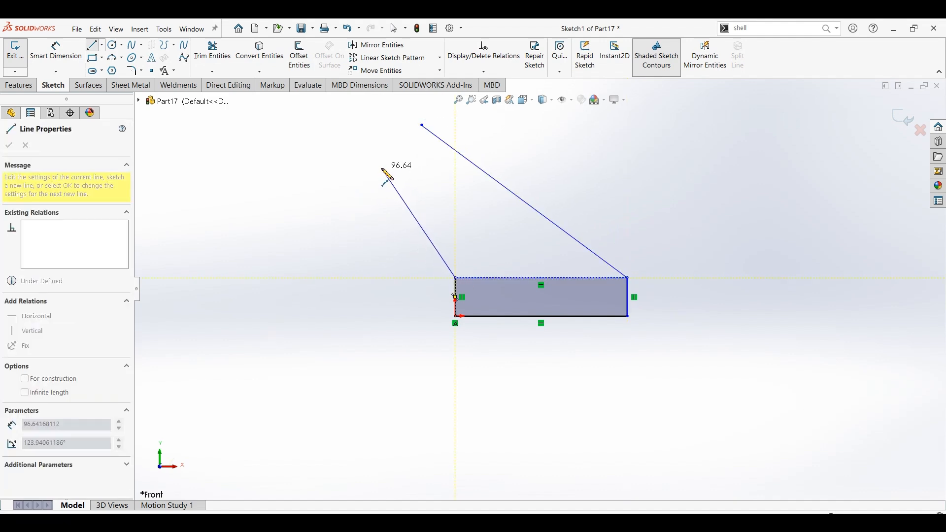
pyautogui.click(382, 168)
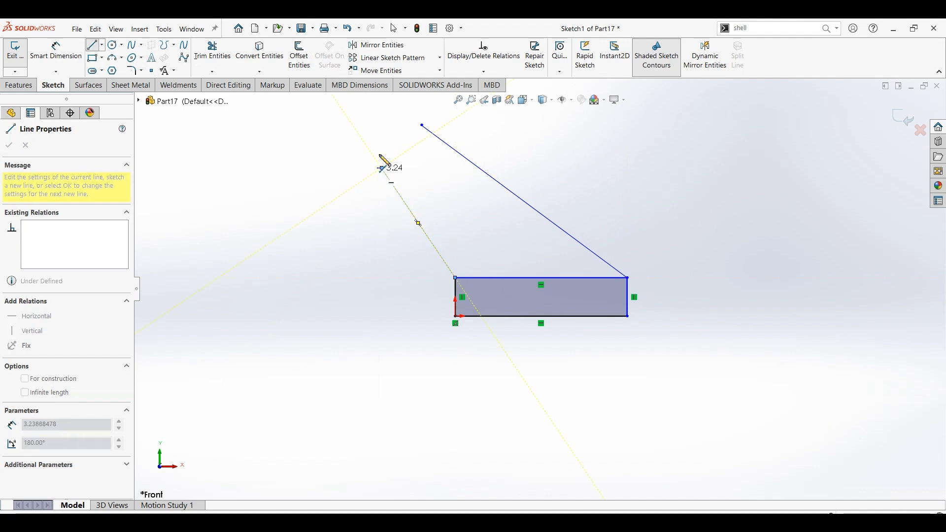
pyautogui.click(422, 125)
# - Sketch three more lines forming a tilted quadrilateral on the joining line, with long sides of about 85 and 68 mm
pyautogui.scroll(3, 416, 175)
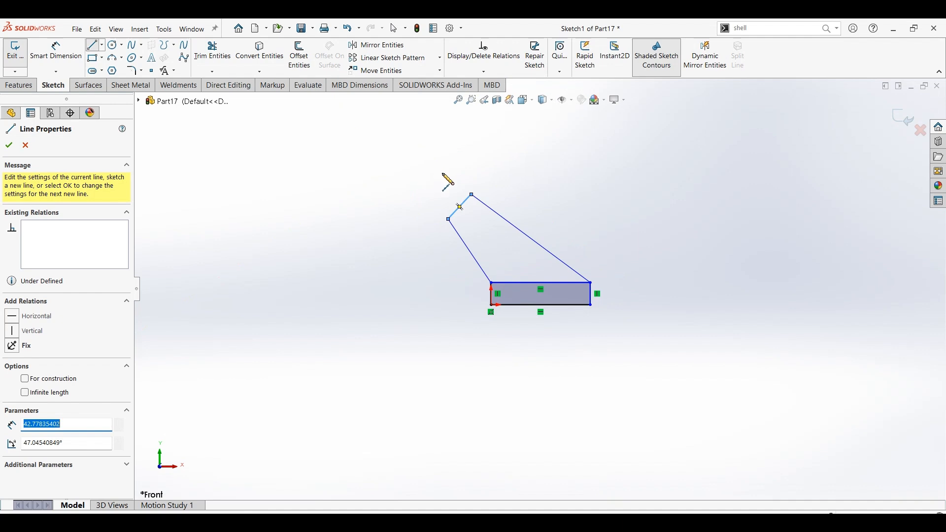
pyautogui.click(472, 195)
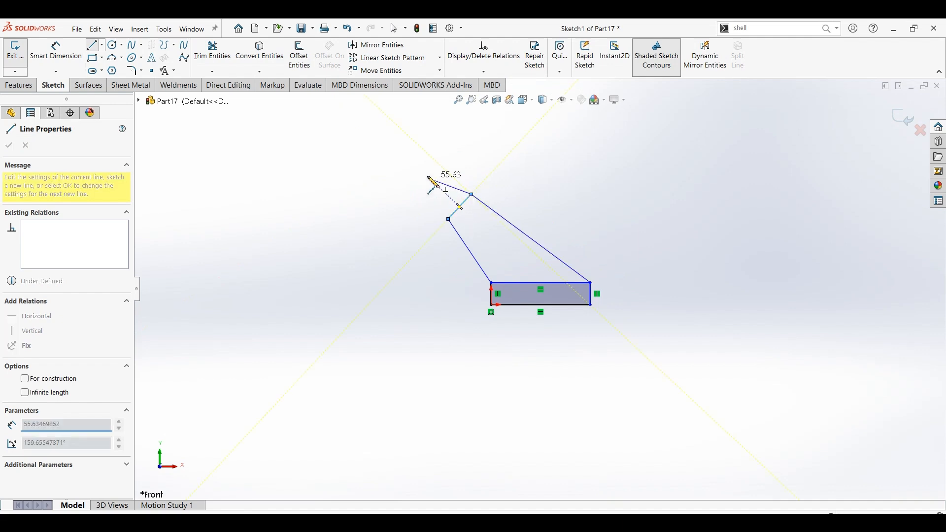
pyautogui.click(409, 171)
pyautogui.click(396, 203)
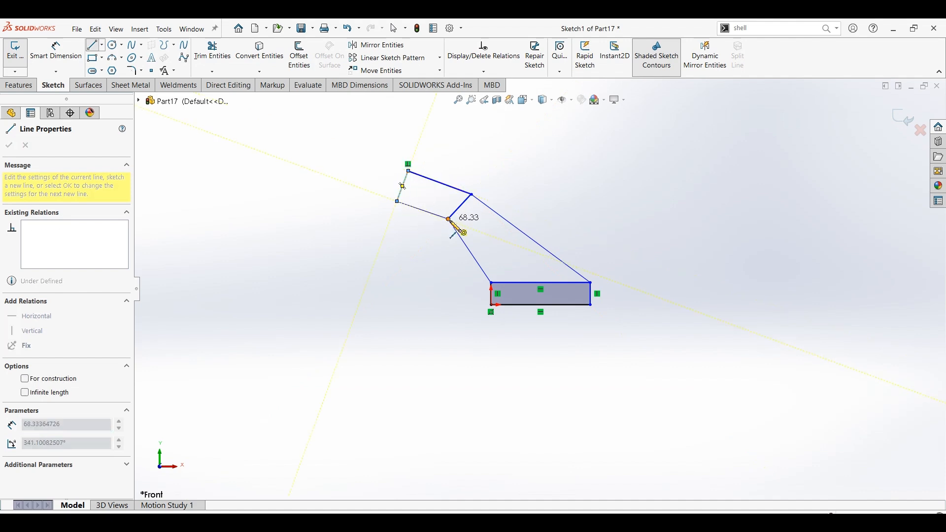
pyautogui.click(449, 219)
pyautogui.press('Escape')
pyautogui.scroll(-1, 481, 230)
pyautogui.scroll(-1, 482, 230)
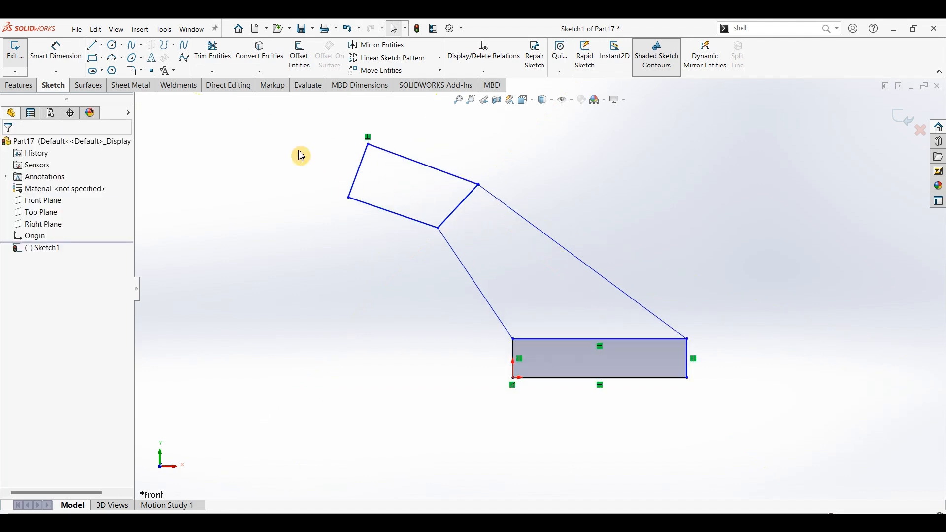
# - Make the tilted quadrilateral's adjacent sides perpendicular at the corners that lack a relation, turning it into a rectangle
pyautogui.click(463, 190)
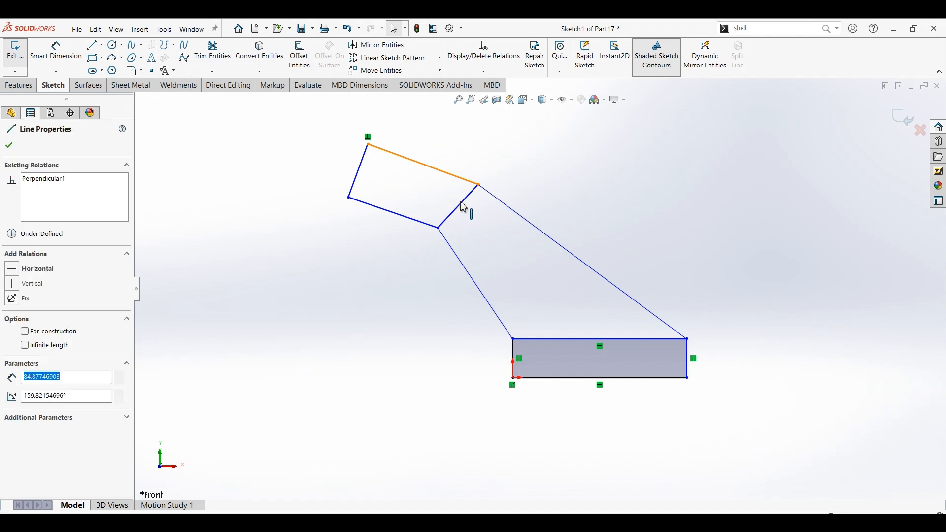
pyautogui.keyDown('ctrl'); pyautogui.click(467, 209); pyautogui.keyUp('ctrl')
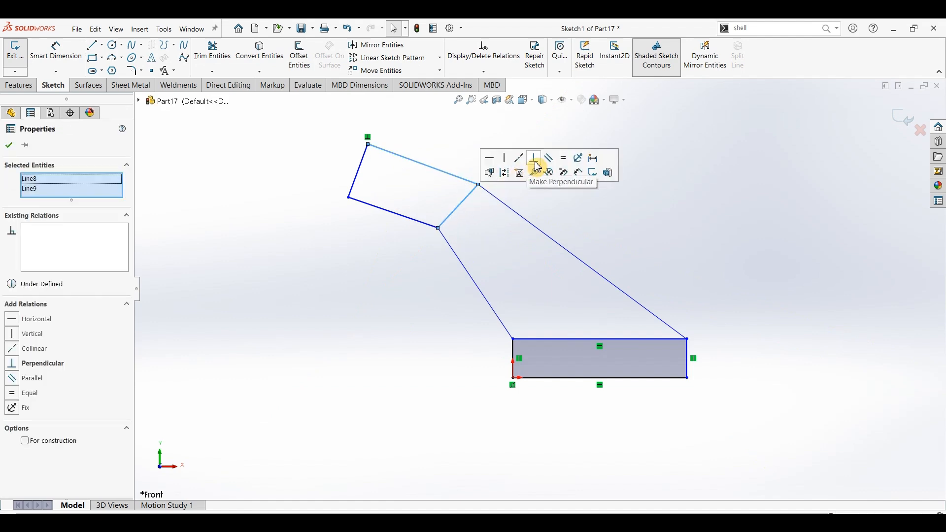
pyautogui.click(534, 158)
pyautogui.press('Escape')
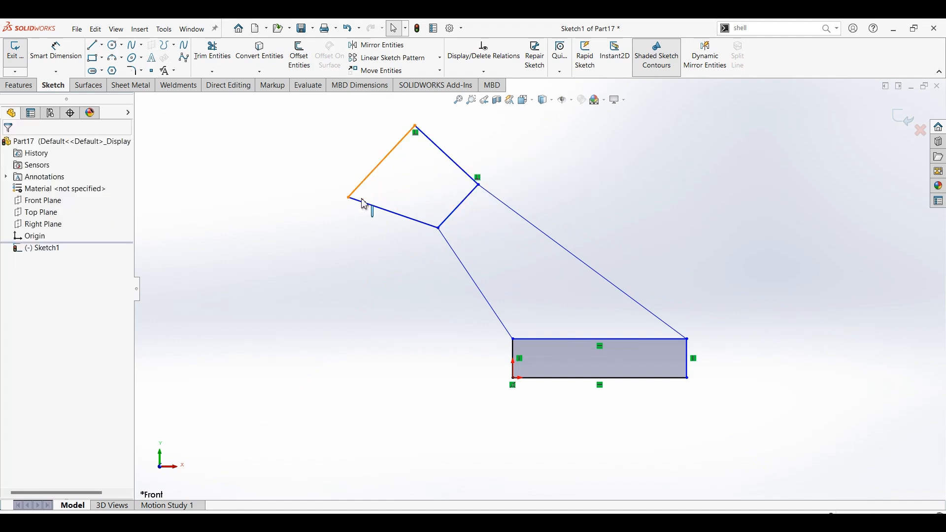
pyautogui.click(365, 205)
pyautogui.keyDown('ctrl'); pyautogui.click(374, 170); pyautogui.keyUp('ctrl')
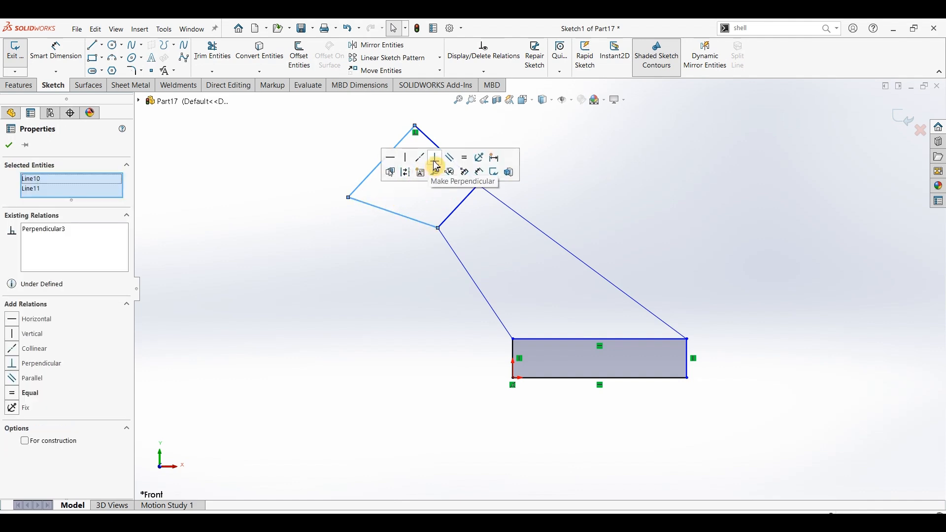
pyautogui.click(436, 166)
pyautogui.press('Escape')
pyautogui.click(437, 220)
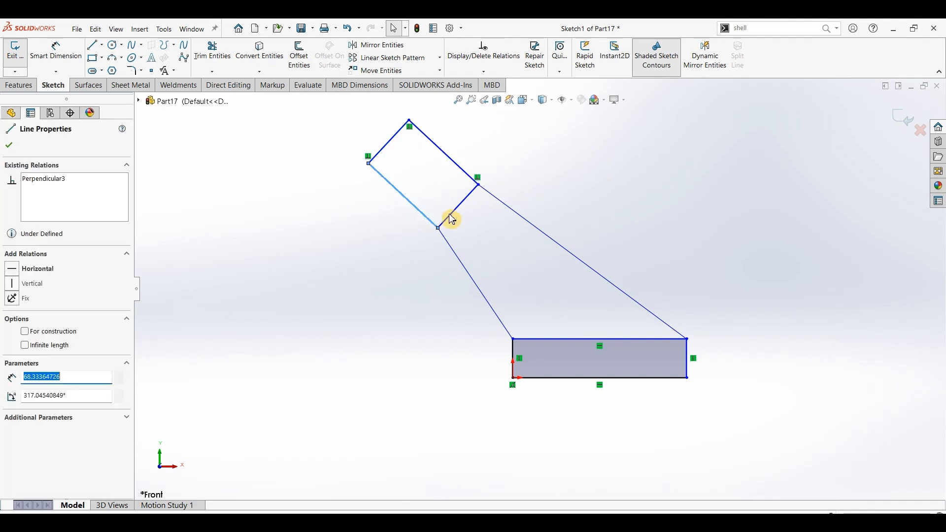
pyautogui.keyDown('ctrl'); pyautogui.click(452, 213); pyautogui.keyUp('ctrl')
pyautogui.click(525, 177)
pyautogui.press('Escape')
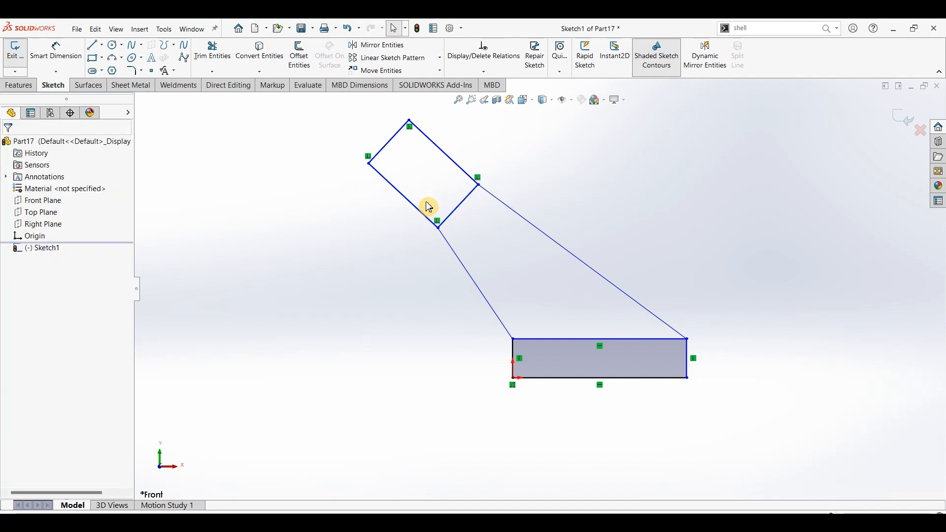
# - Set the angle between the long slanted line and the base rectangle's top edge to 40°
pyautogui.click(56, 51)
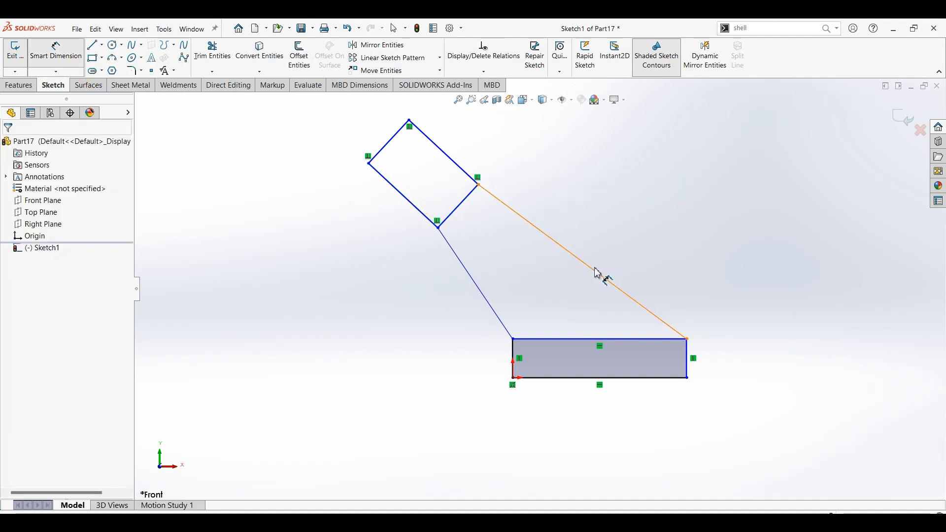
pyautogui.click(588, 319)
pyautogui.click(570, 339)
pyautogui.click(594, 308)
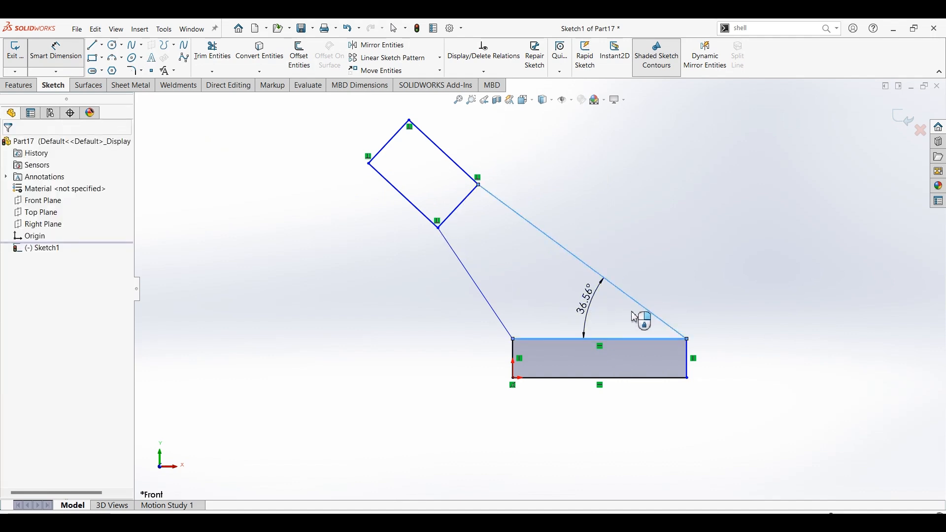
pyautogui.press('Return')
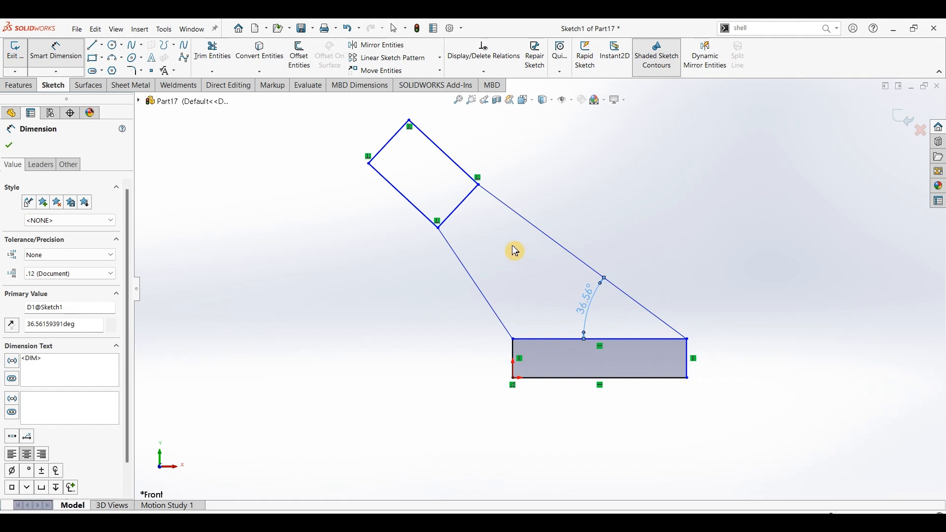
# - Set the angle between the tilted rectangle's upper long side and the base rectangle's top edge to 15°
pyautogui.click(528, 339)
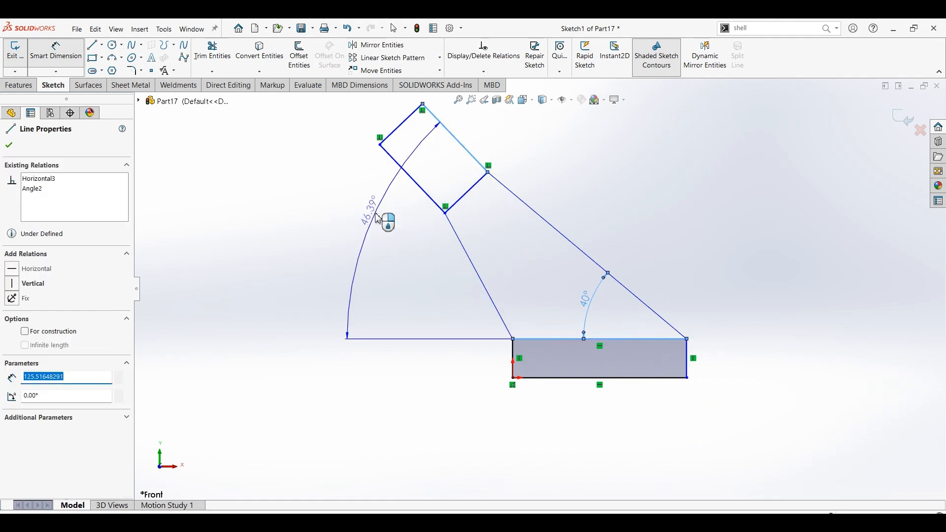
pyautogui.click(377, 218)
pyautogui.write('15')
pyautogui.press('Return')
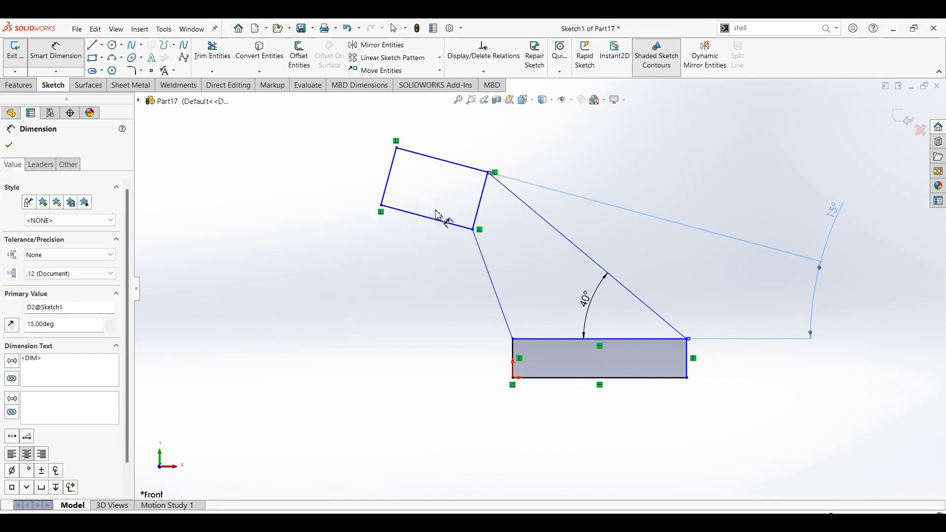
pyautogui.press('Escape')
pyautogui.press('Escape')
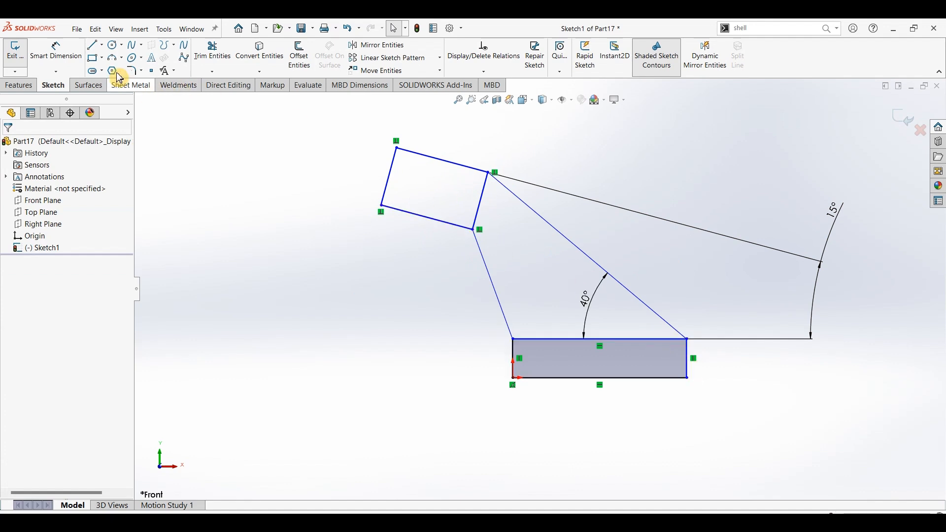
# - Set the base rectangle's height to 22 mm with a dimension on its right edge
pyautogui.click(67, 66)
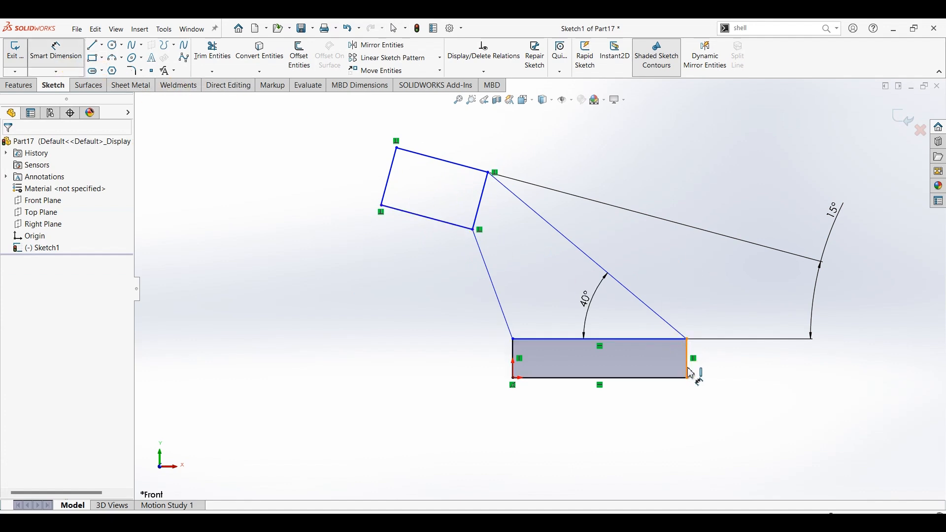
pyautogui.click(688, 372)
pyautogui.click(753, 369)
pyautogui.write('22')
pyautogui.press('Return')
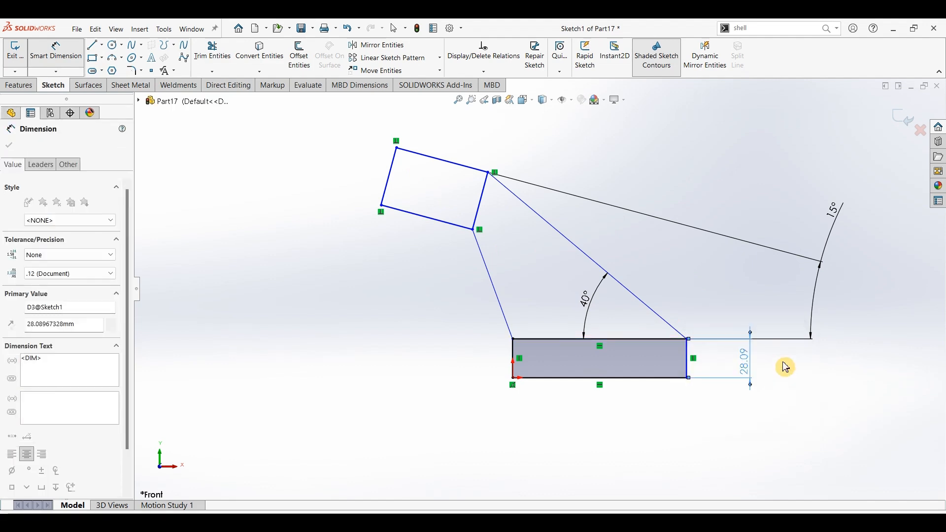
# - Set the tilted rectangle's thickness to 15 mm and its length along the upper side to 44 mm
pyautogui.click(391, 192)
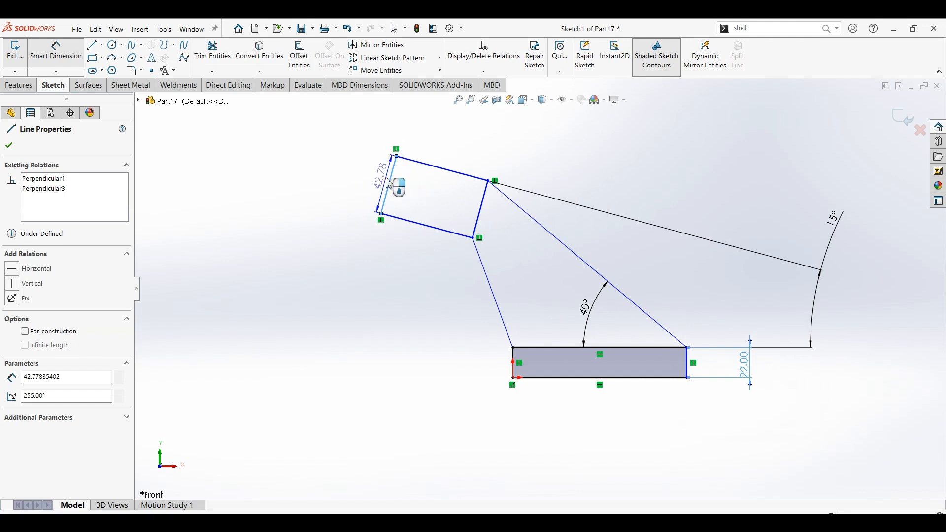
pyautogui.click(387, 179)
pyautogui.doubleClick(390, 184)
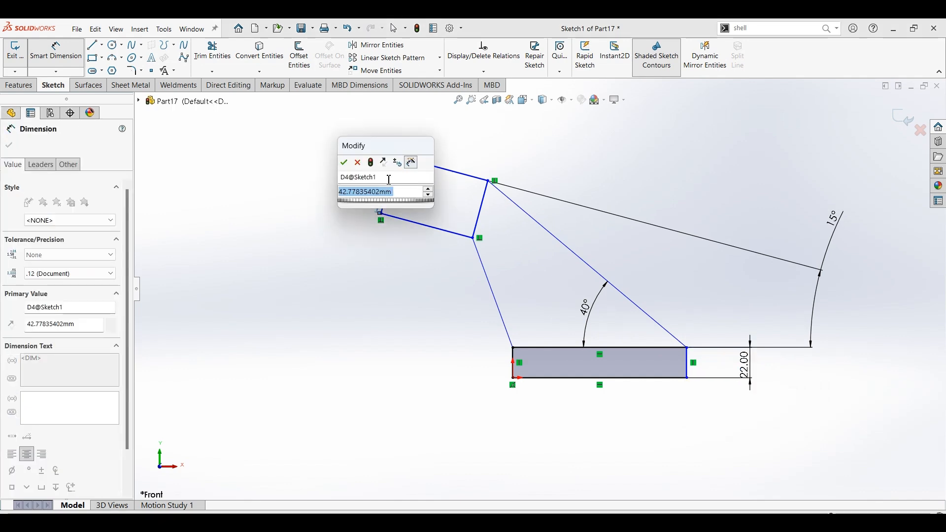
pyautogui.write('15')
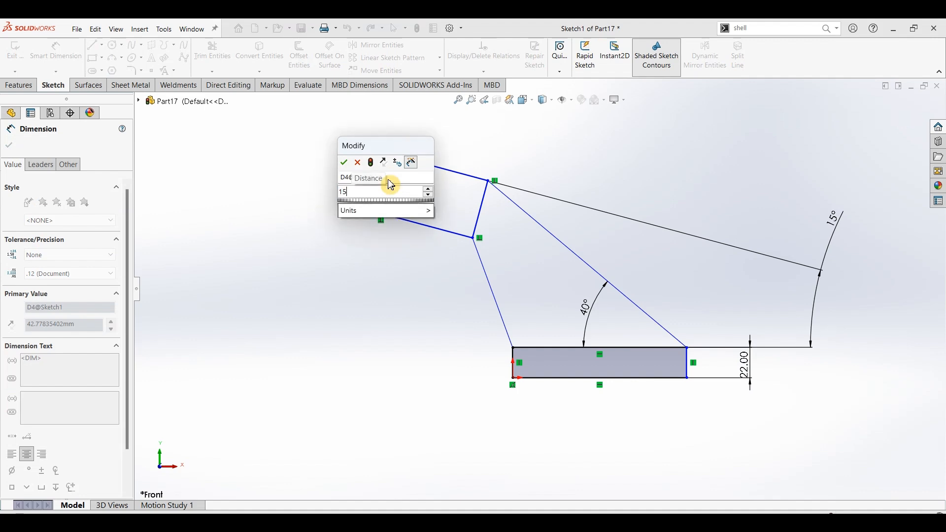
pyautogui.press('Return')
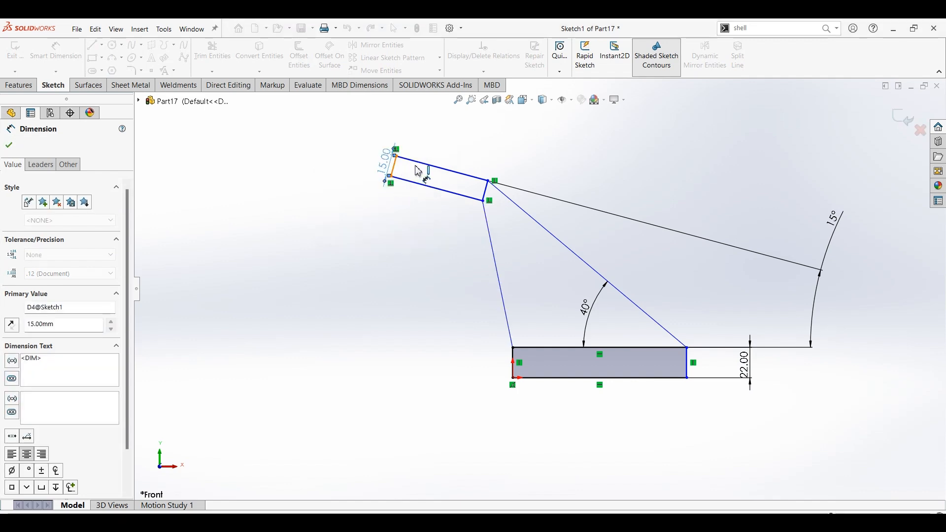
pyautogui.click(433, 171)
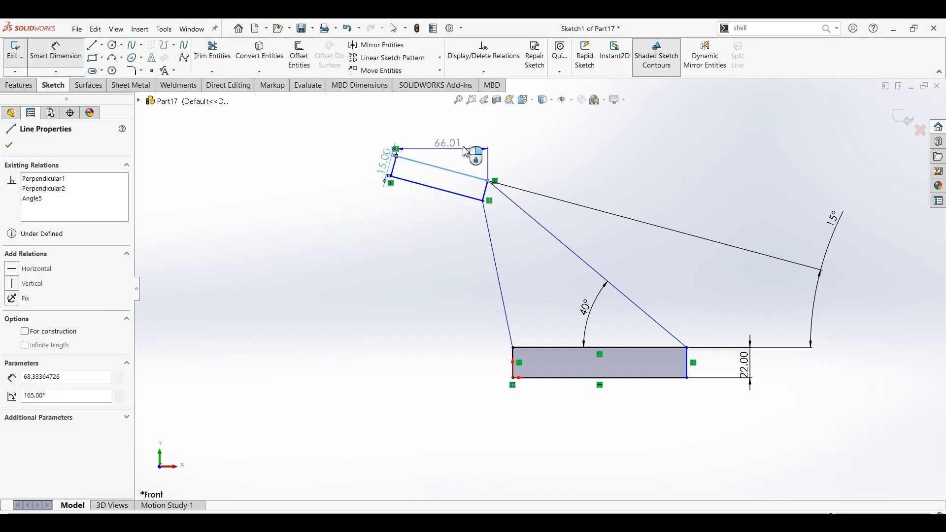
pyautogui.click(444, 180)
pyautogui.press('Return')
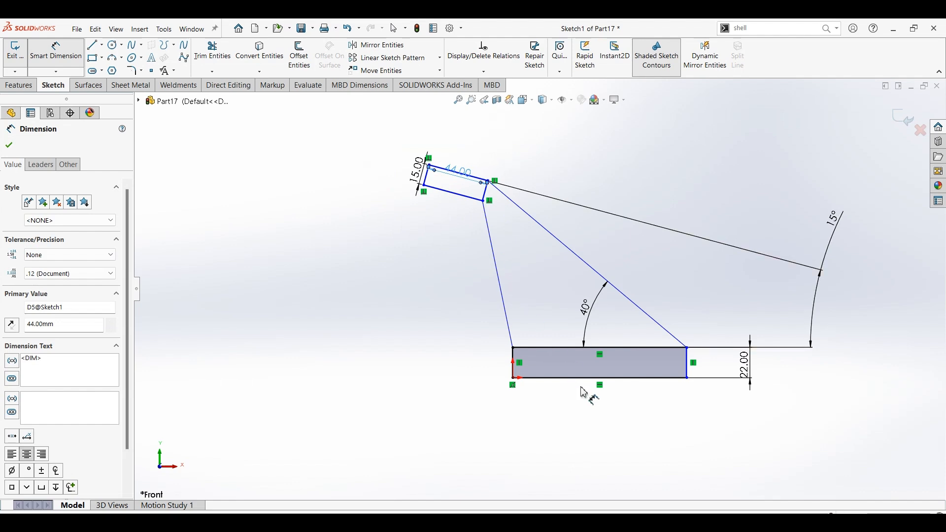
# - Set the base rectangle's length to 66 mm with a dimension along its bottom edge
pyautogui.click(601, 405)
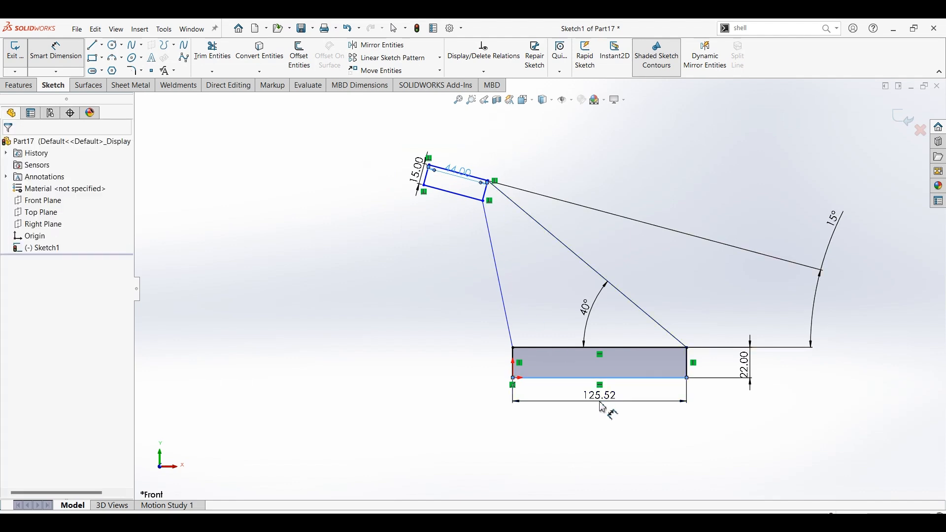
pyautogui.click(608, 402)
pyautogui.write('80')
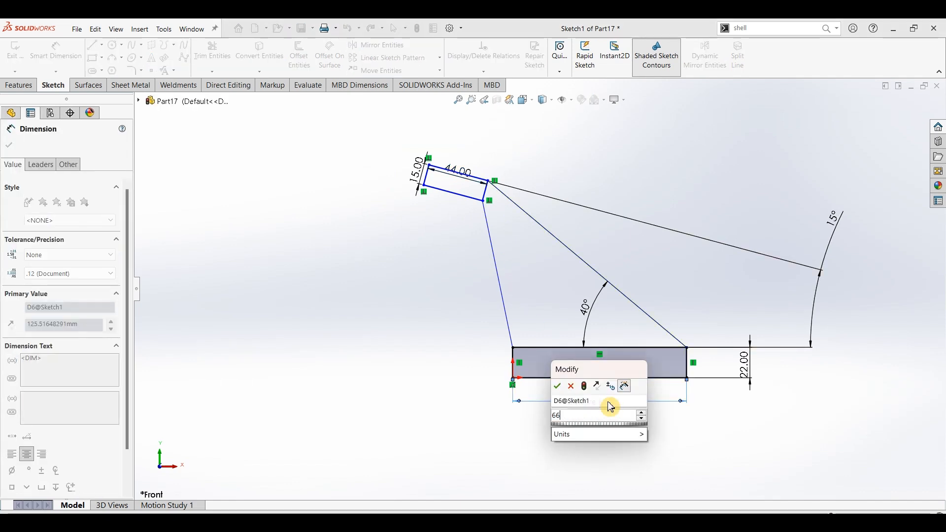
pyautogui.press('Return')
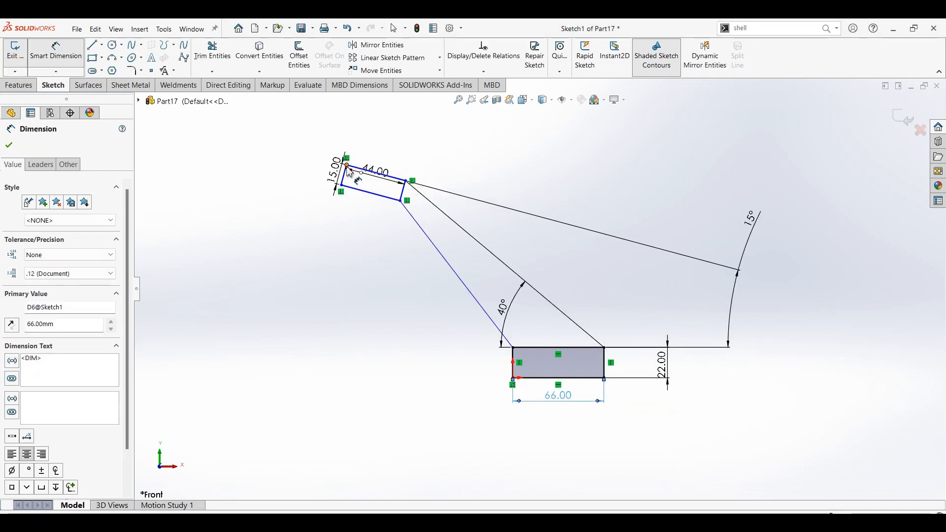
# - Dimension the vertical distance from the tilted rectangle's upper outer corner to the base's lower corner as 122 mm
pyautogui.click(347, 165)
pyautogui.click(605, 378)
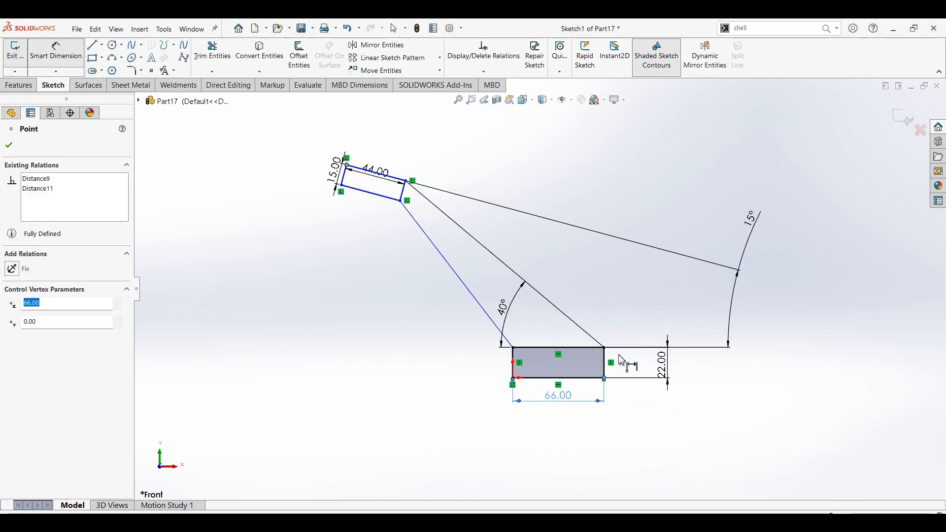
pyautogui.click(797, 265)
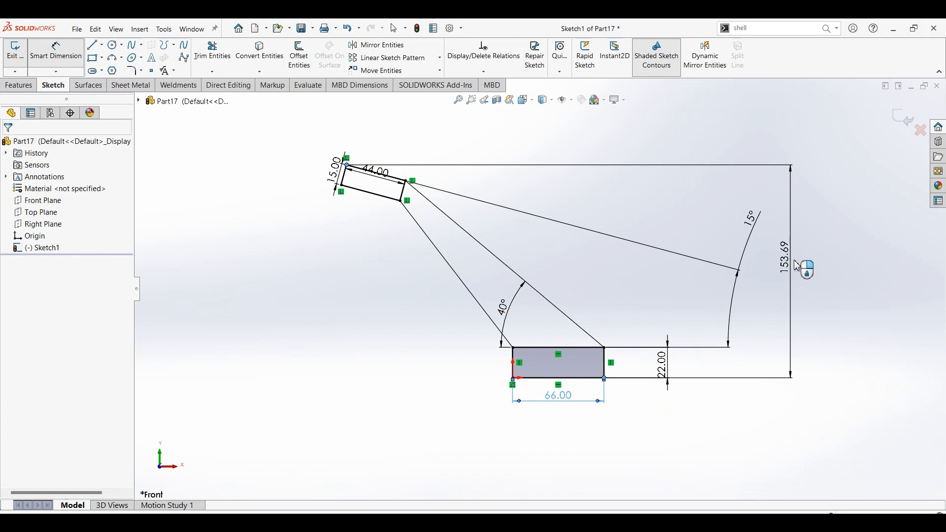
pyautogui.doubleClick(797, 265)
pyautogui.write('122')
pyautogui.press('Return')
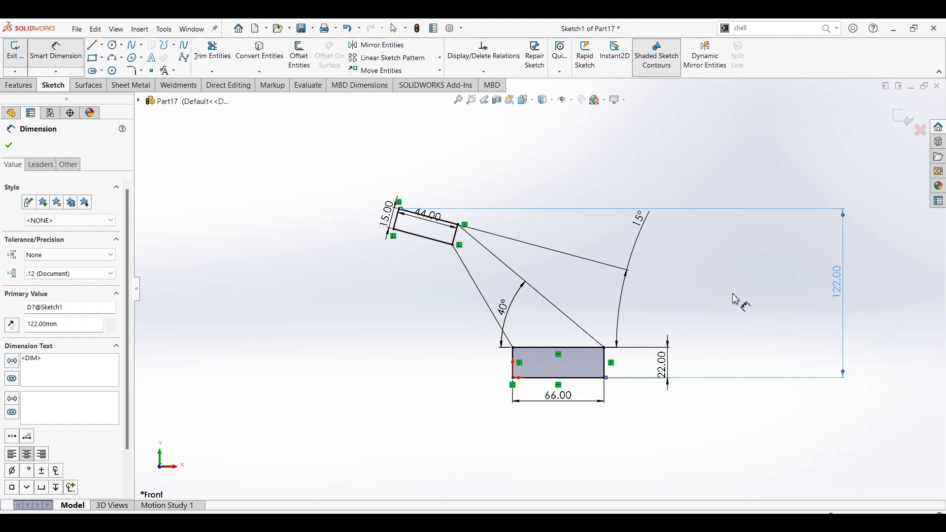
pyautogui.press('Escape')
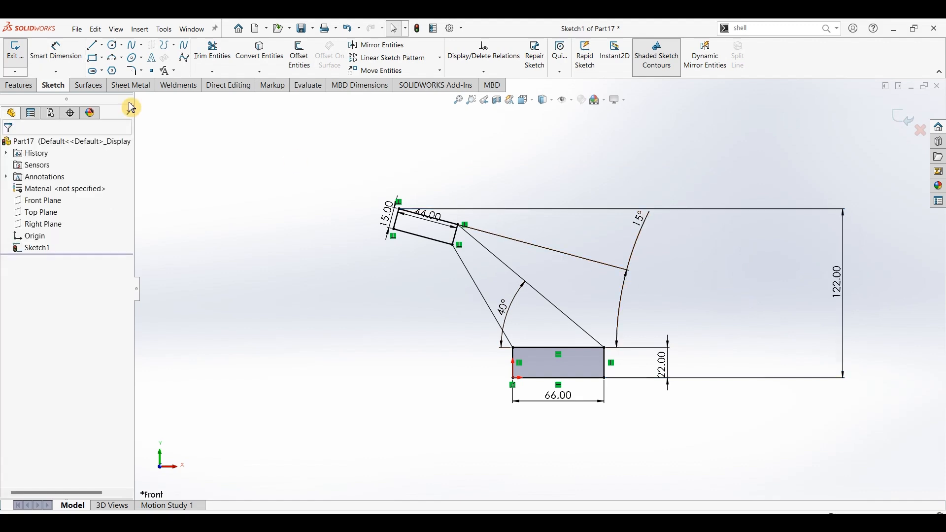
# - Extrude the base rectangle contour as a boss with the Mid Plane end condition and a depth of 99 mm
pyautogui.click(26, 88)
pyautogui.click(20, 55)
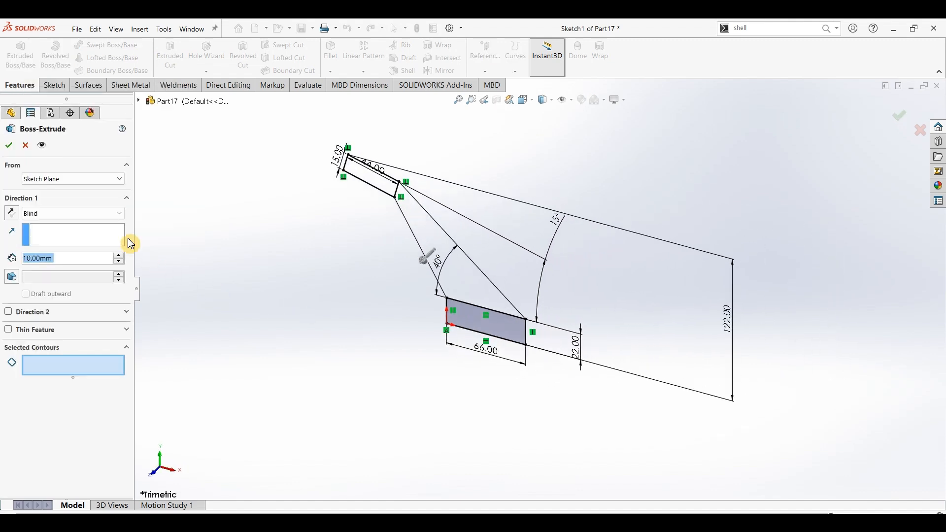
pyautogui.click(72, 215)
pyautogui.click(40, 267)
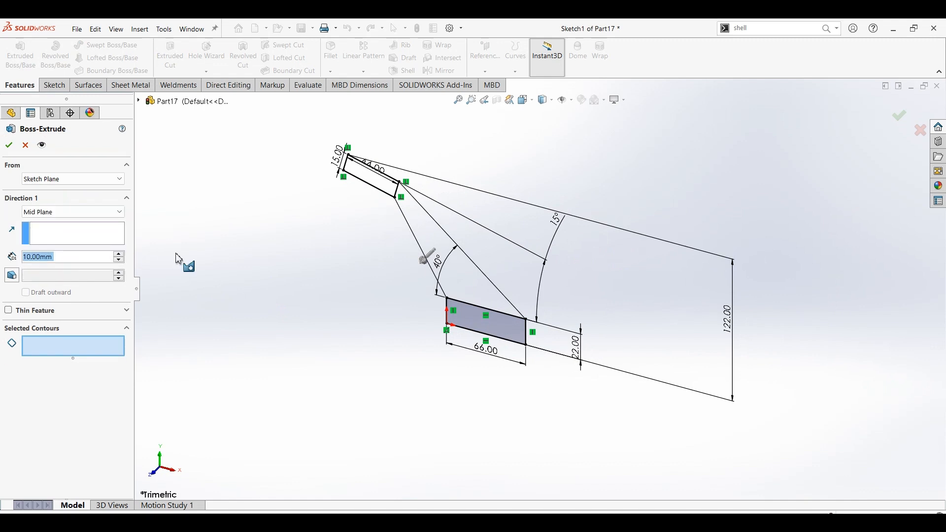
pyautogui.hotkey('alt', 'Tab')
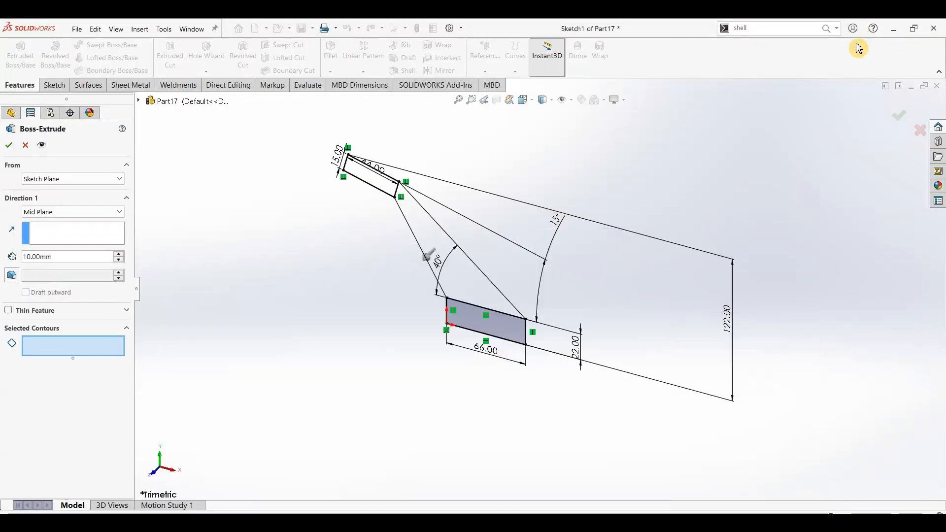
pyautogui.click(876, 29)
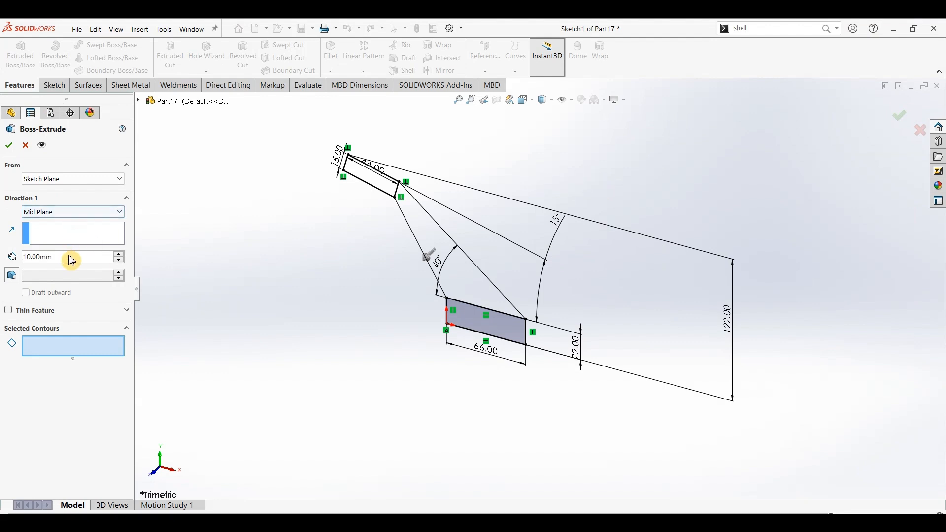
pyautogui.moveTo(62, 256); pyautogui.dragTo(15, 261)
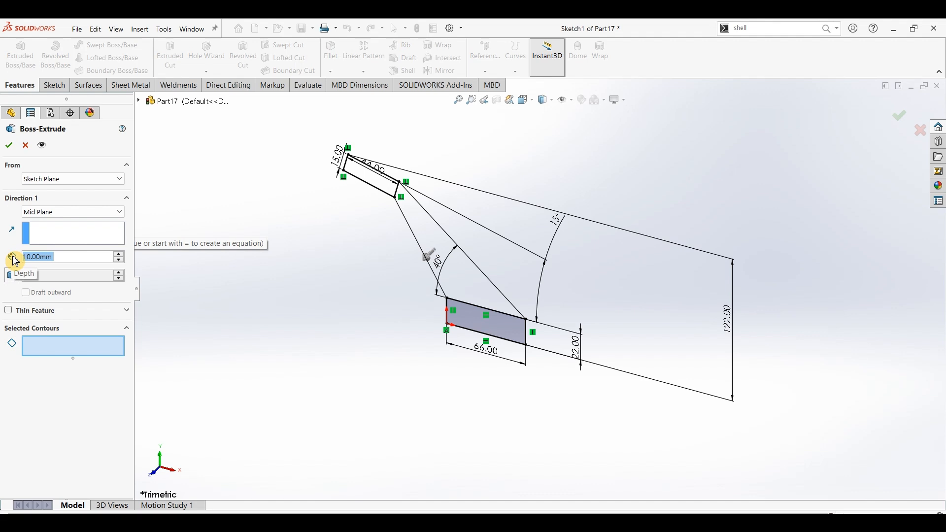
pyautogui.write('99')
pyautogui.press('Return')
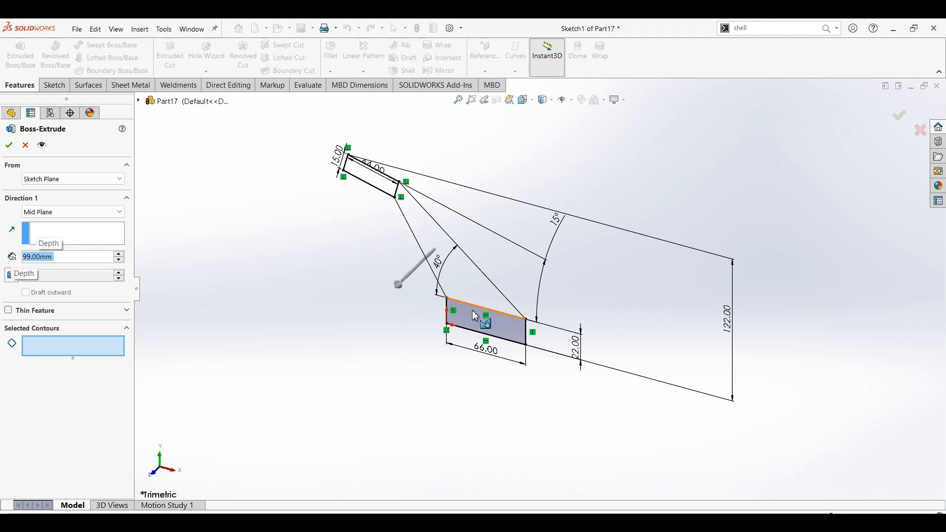
pyautogui.click(483, 323)
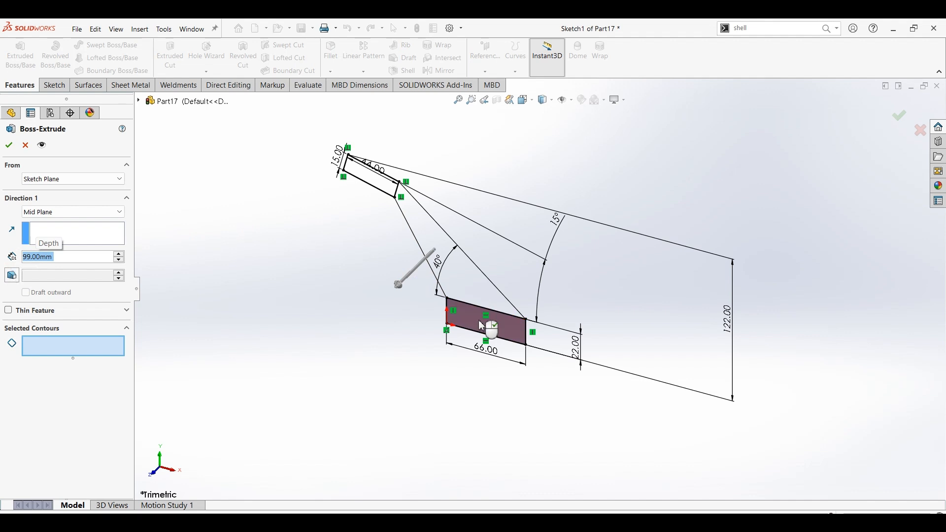
pyautogui.click(10, 146)
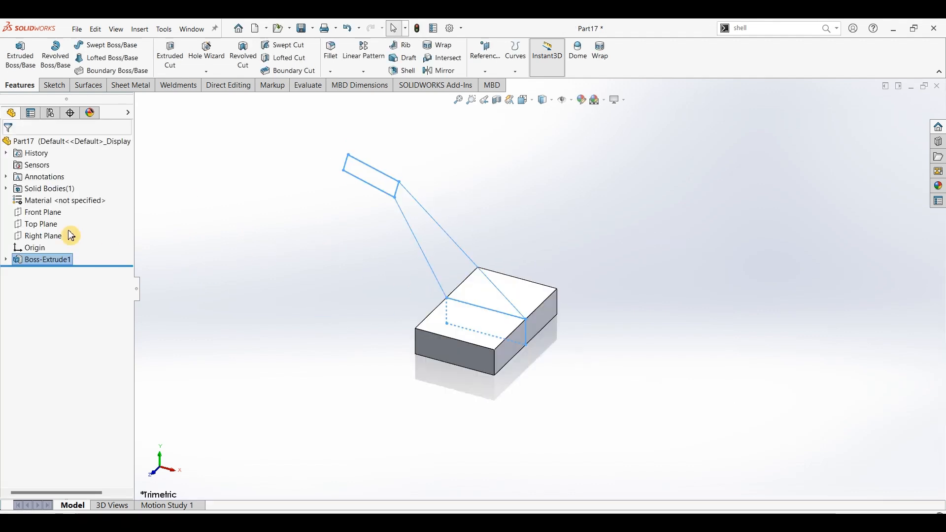
# - Reuse Sketch1 to extrude the slanted web region between the two rectangles 16 mm with the Mid Plane end condition
pyautogui.click(6, 260)
pyautogui.click(44, 272)
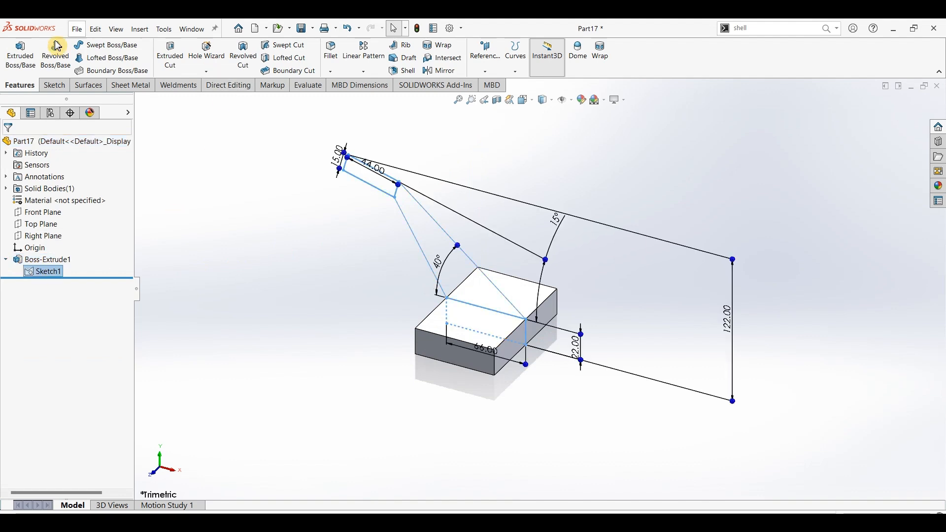
pyautogui.click(23, 68)
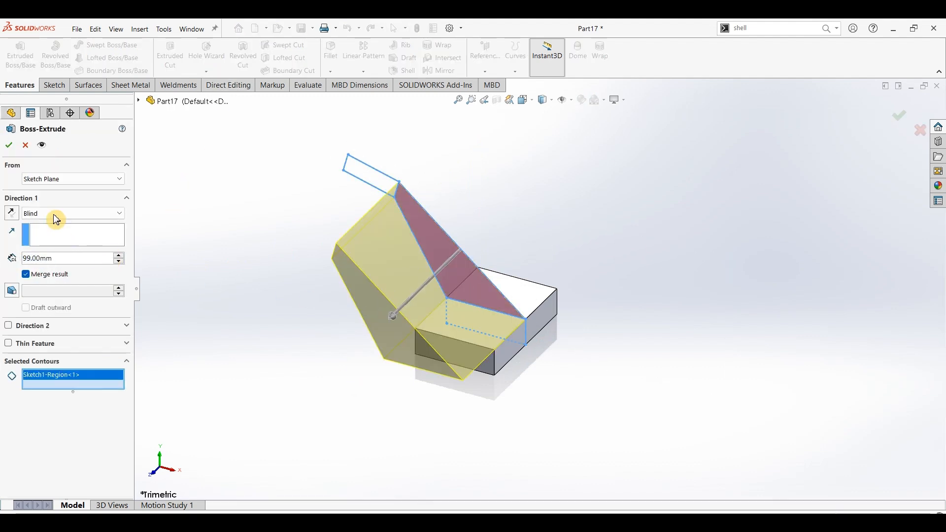
pyautogui.click(56, 213)
pyautogui.click(45, 274)
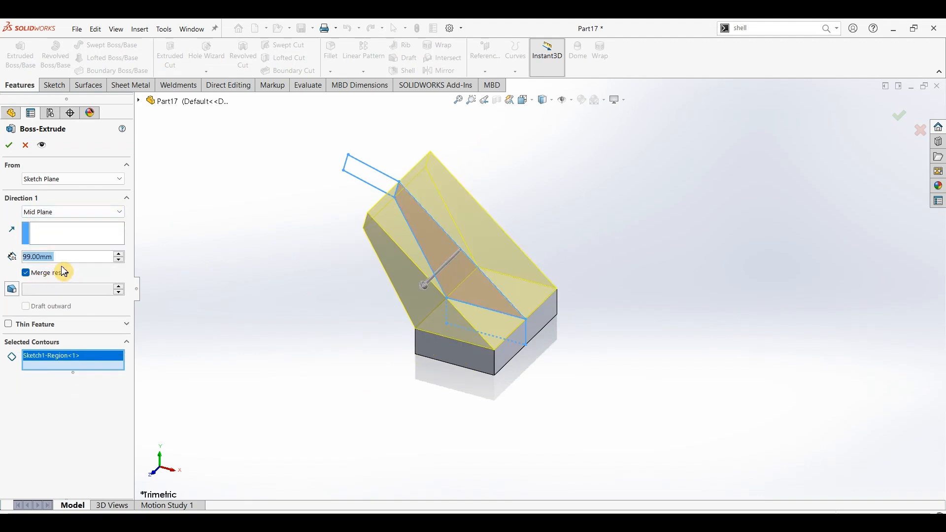
pyautogui.write('16')
pyautogui.press('Return')
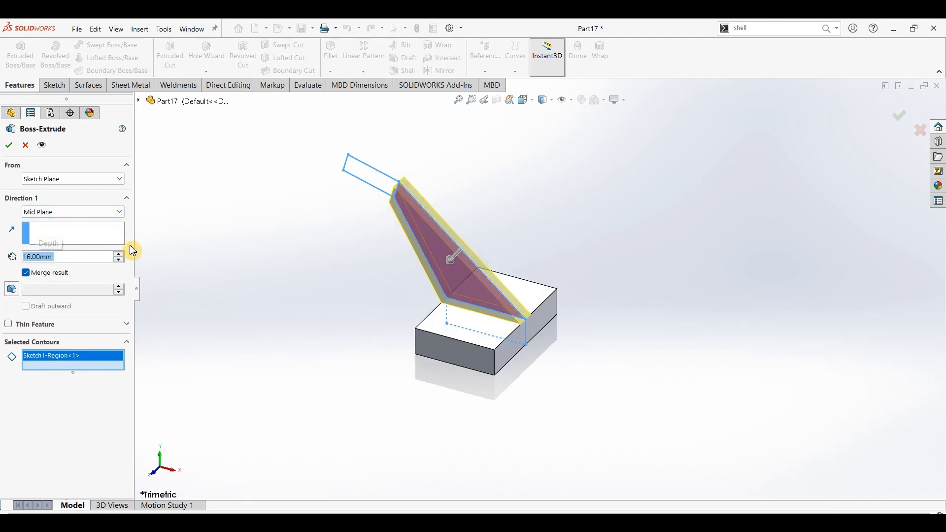
pyautogui.click(9, 145)
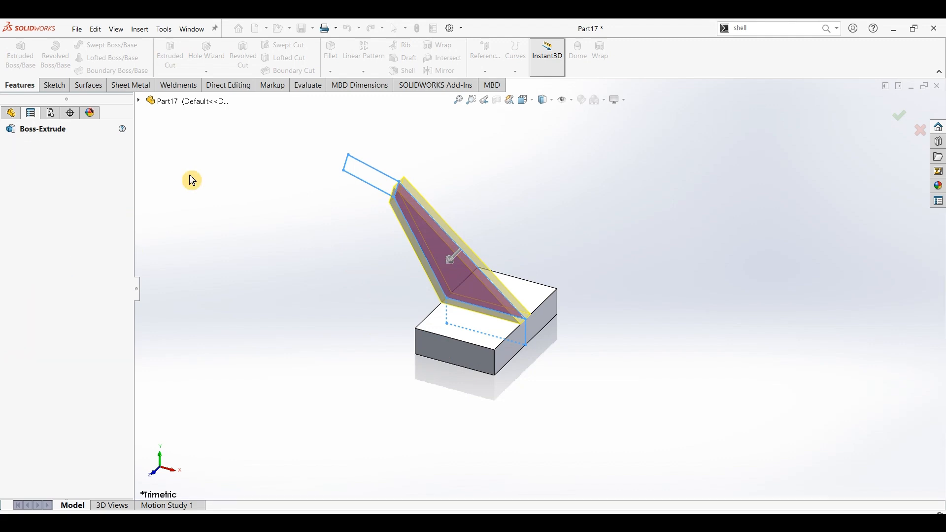
# - Extrude the tilted rectangle region of Sketch1 121 mm with the Mid Plane end condition, merged with the web
pyautogui.click(48, 271)
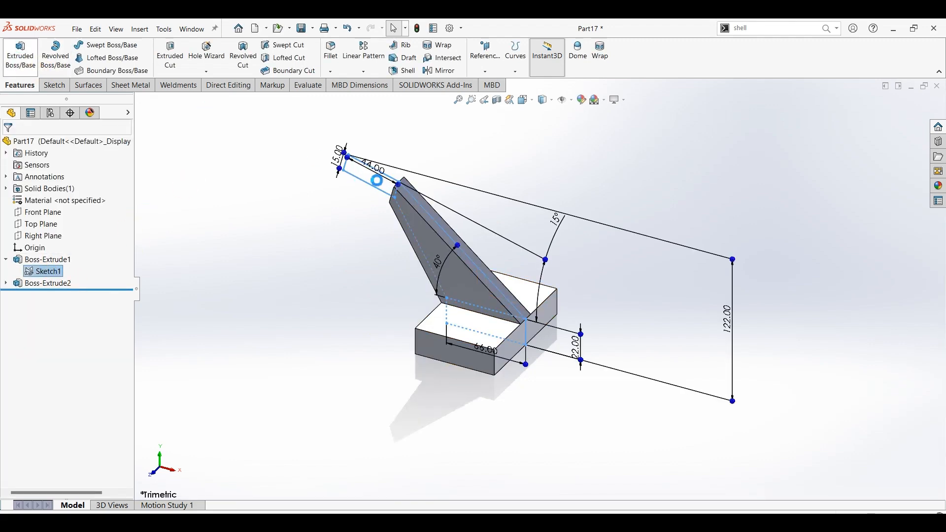
pyautogui.click(44, 213)
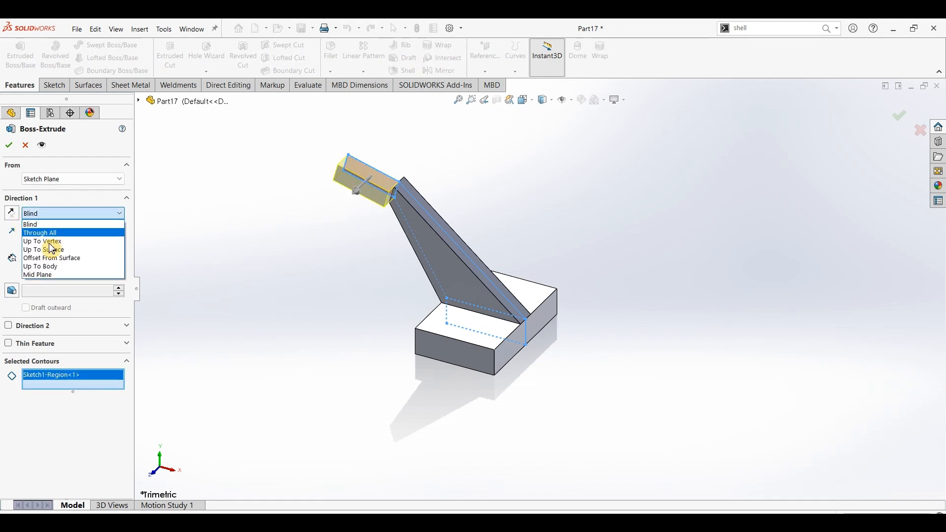
pyautogui.click(40, 274)
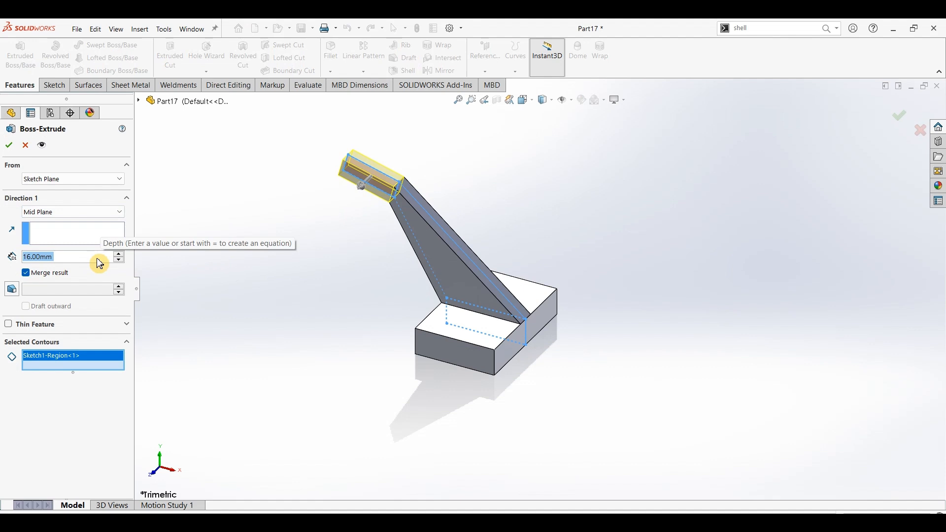
pyautogui.write('121')
pyautogui.press('Return')
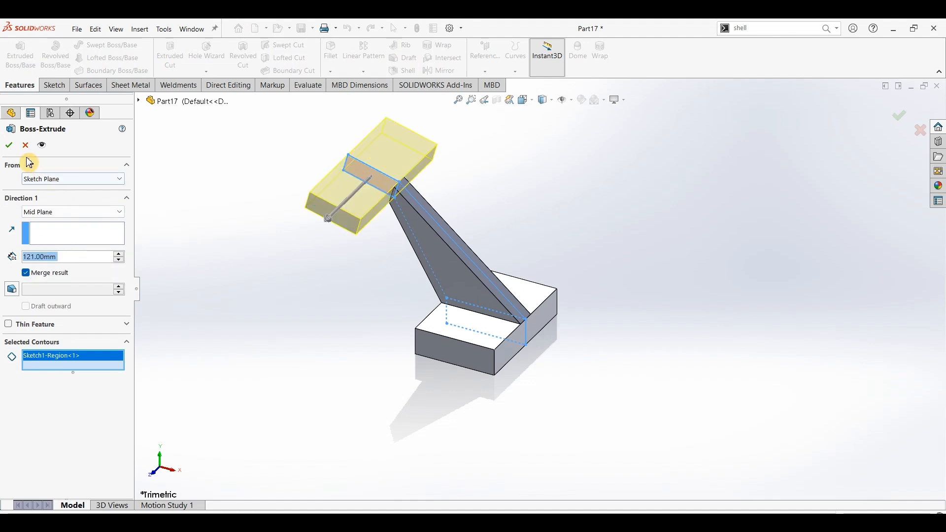
pyautogui.click(9, 145)
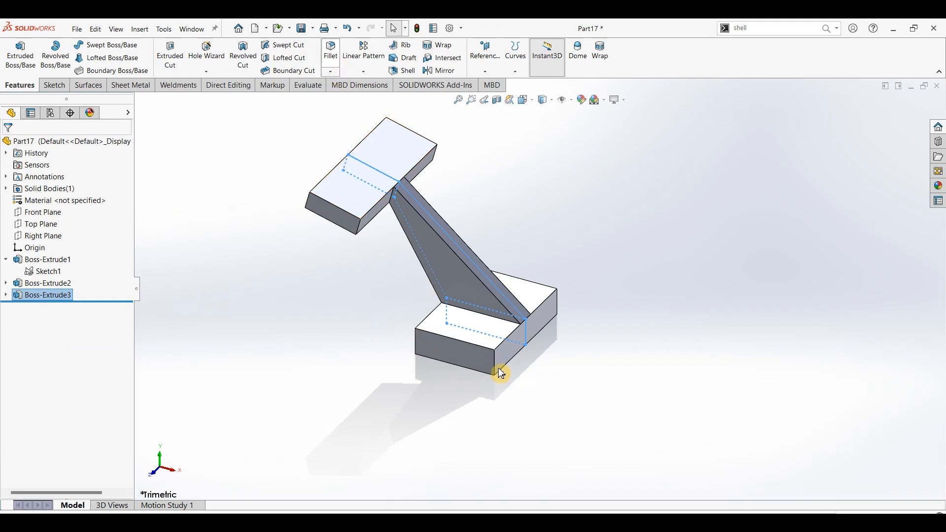
# - Fillet the four vertical corner edges of the base block with a constant radius of 14 mm
pyautogui.click(19, 195)
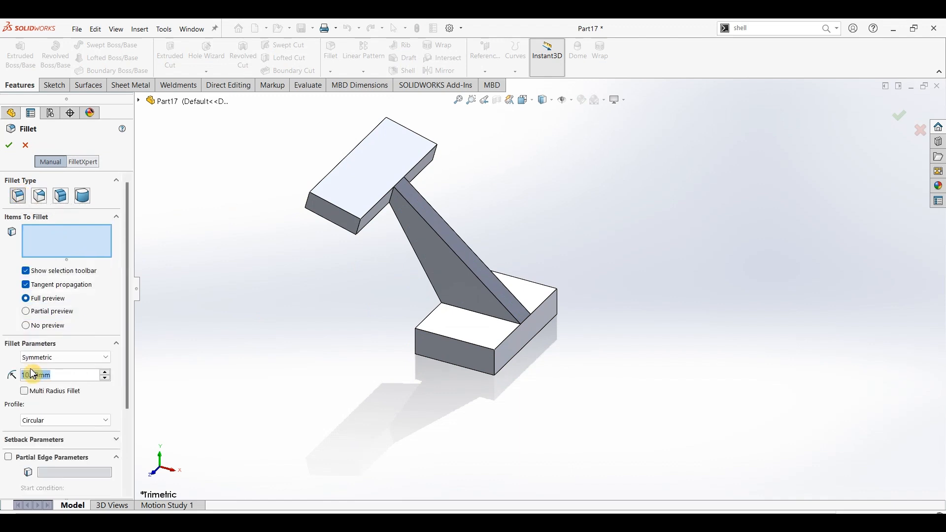
pyautogui.write('14')
pyautogui.press('Return')
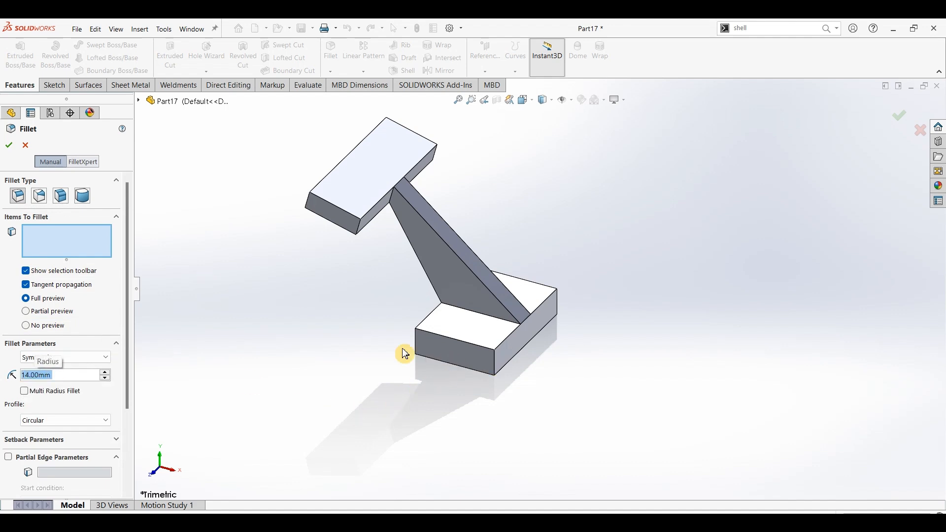
pyautogui.click(419, 351)
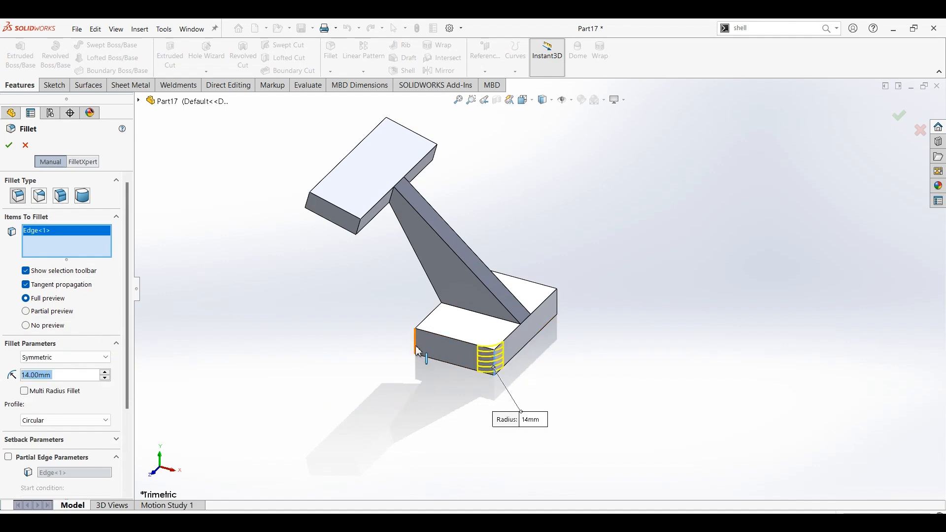
pyautogui.click(515, 312)
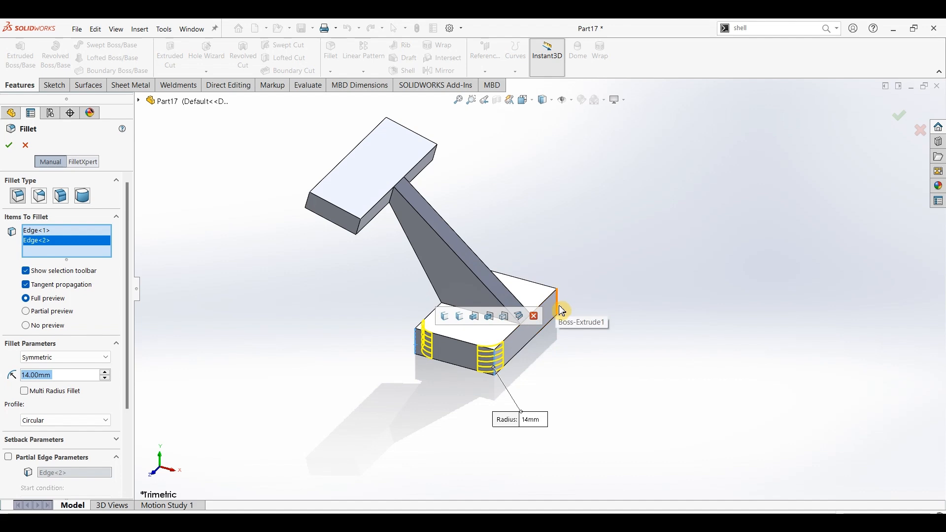
pyautogui.click(372, 335)
pyautogui.moveTo(372, 335); pyautogui.dragTo(382, 268, button='middle')
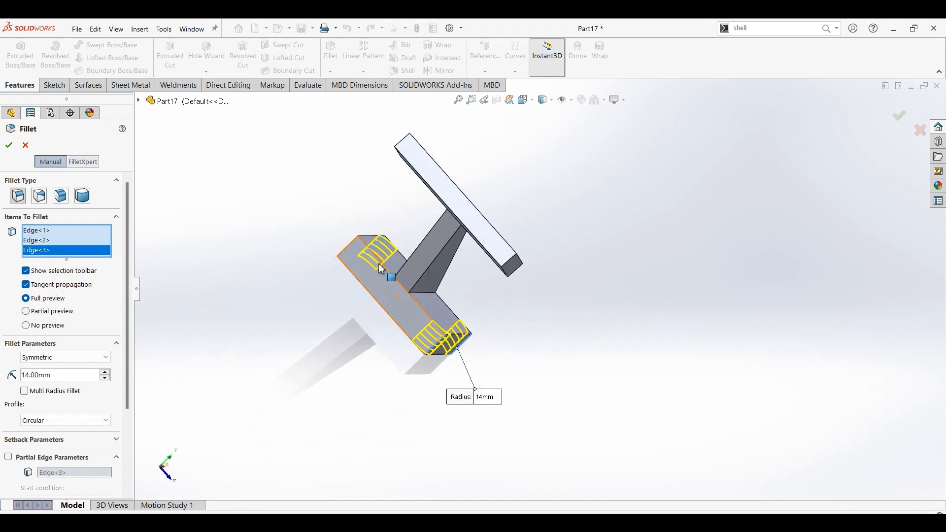
pyautogui.click(351, 242)
pyautogui.click(24, 148)
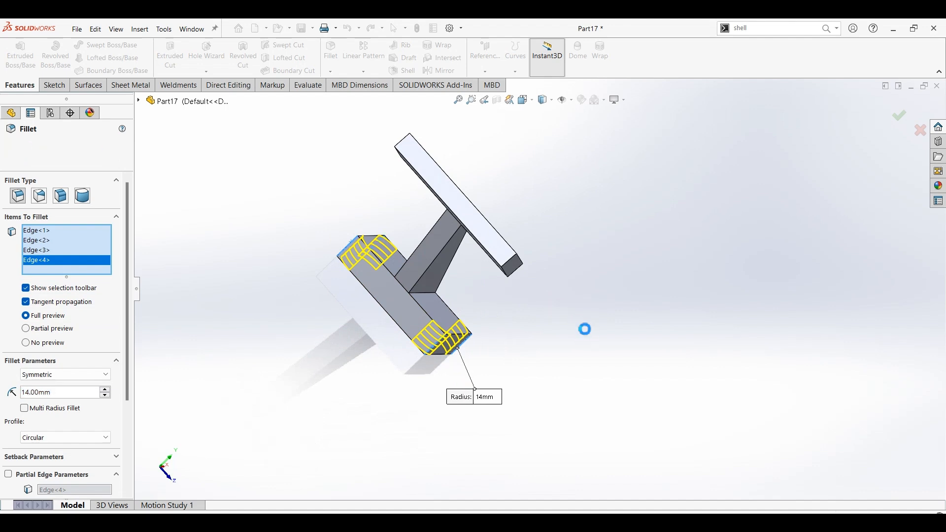
# - Apply a full round fillet to the front end of the tilted plate, with the end face as center and the two long side faces as sides
pyautogui.hotkey('ctrl', '7')
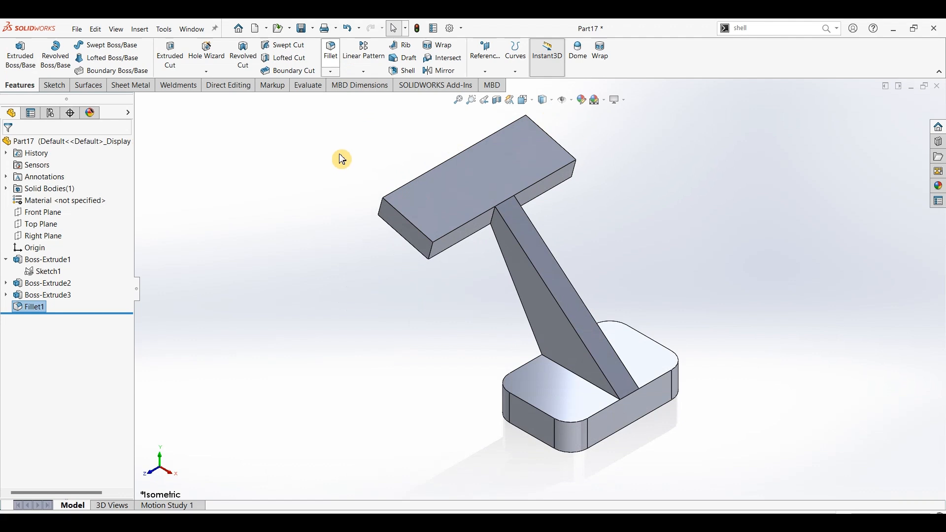
pyautogui.press('Return')
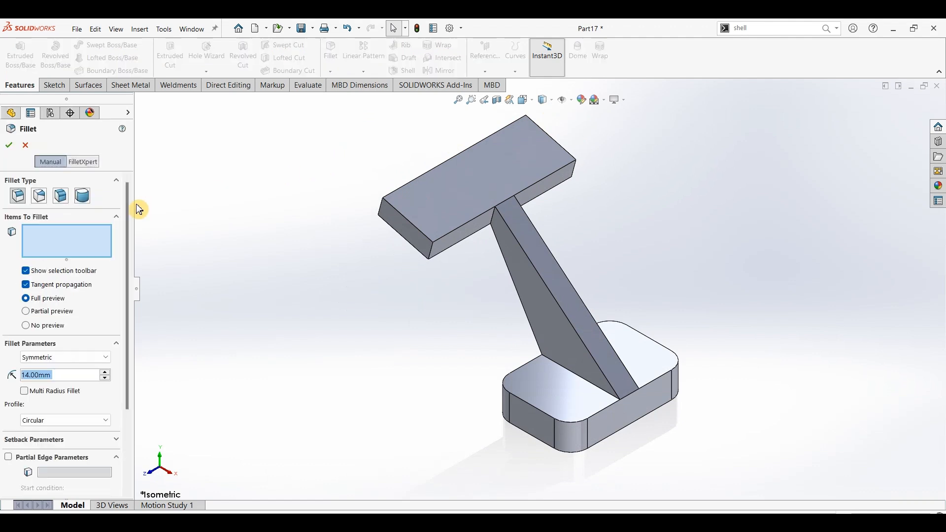
pyautogui.click(87, 199)
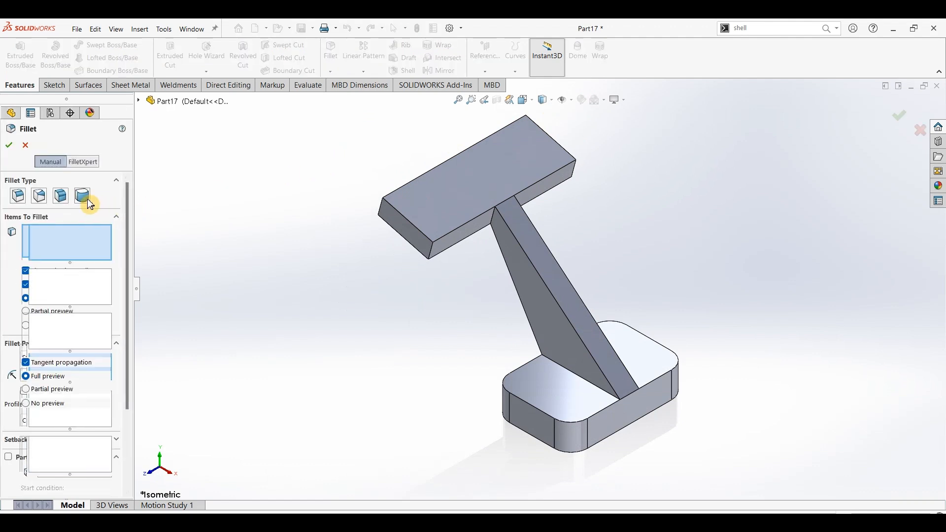
pyautogui.click(446, 239)
pyautogui.click(59, 294)
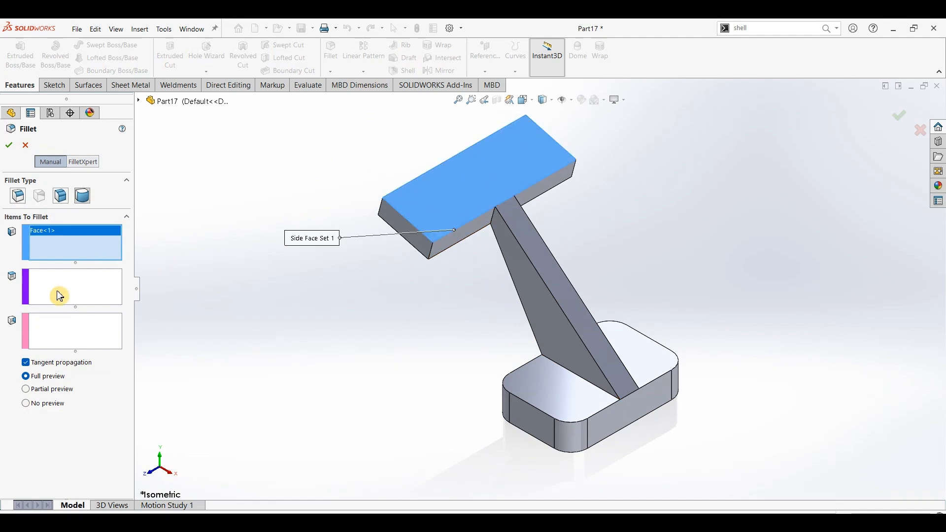
pyautogui.click(59, 232)
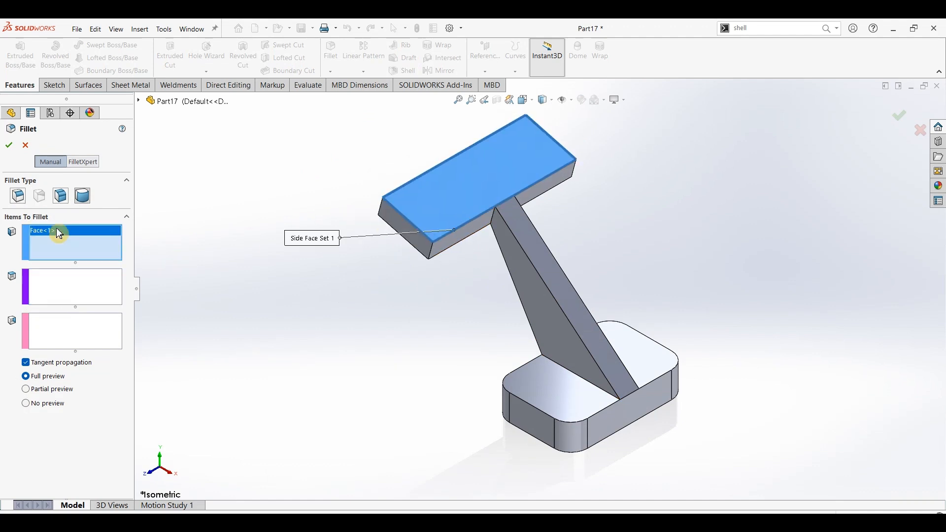
pyautogui.press('Delete')
pyautogui.click(452, 246)
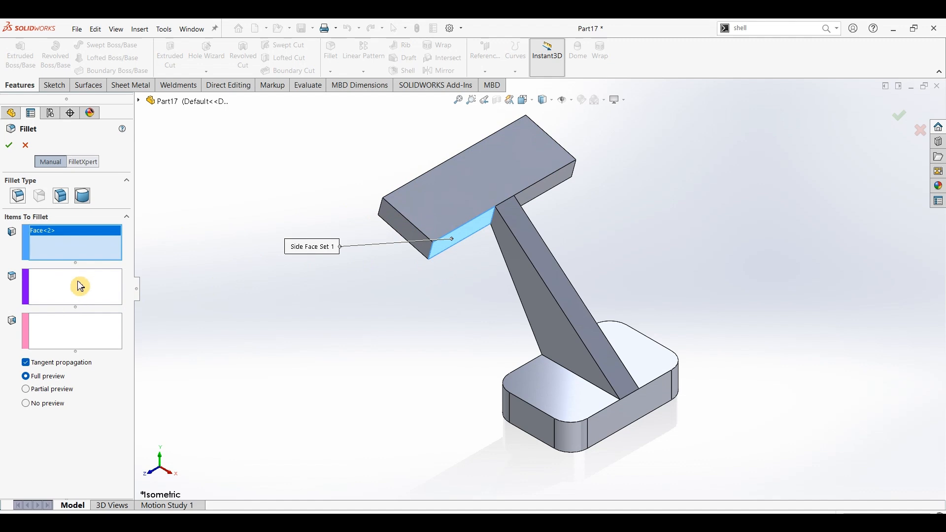
pyautogui.click(74, 294)
pyautogui.click(404, 232)
pyautogui.click(85, 338)
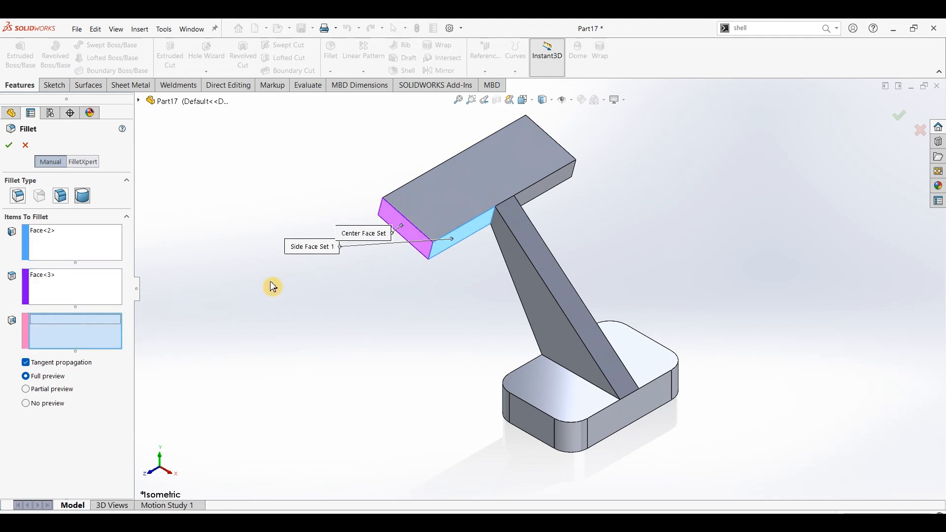
pyautogui.moveTo(274, 285); pyautogui.dragTo(333, 312, button='middle')
pyautogui.click(459, 211)
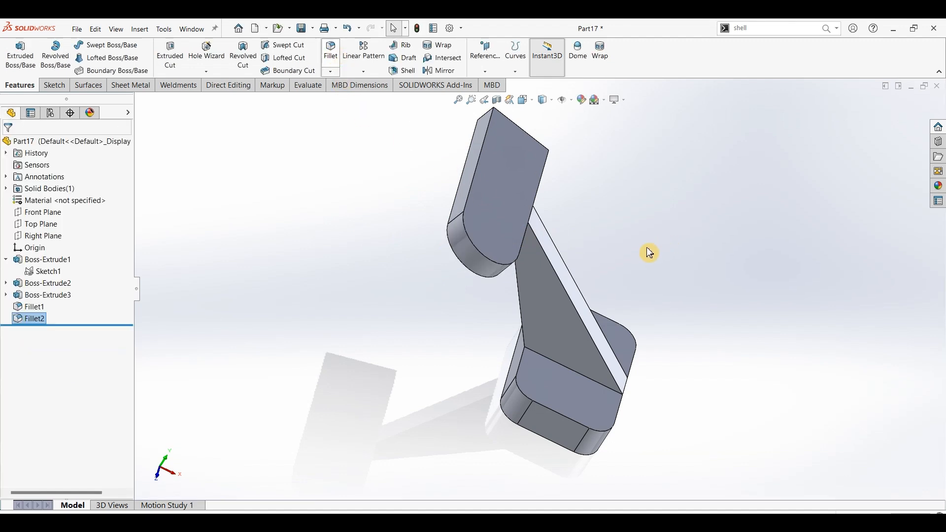
# - Apply a full round fillet to the opposite end of the tilted plate, using its end face as center and the adjoining long side faces
pyautogui.press('Return')
pyautogui.moveTo(609, 261); pyautogui.dragTo(576, 276, button='middle')
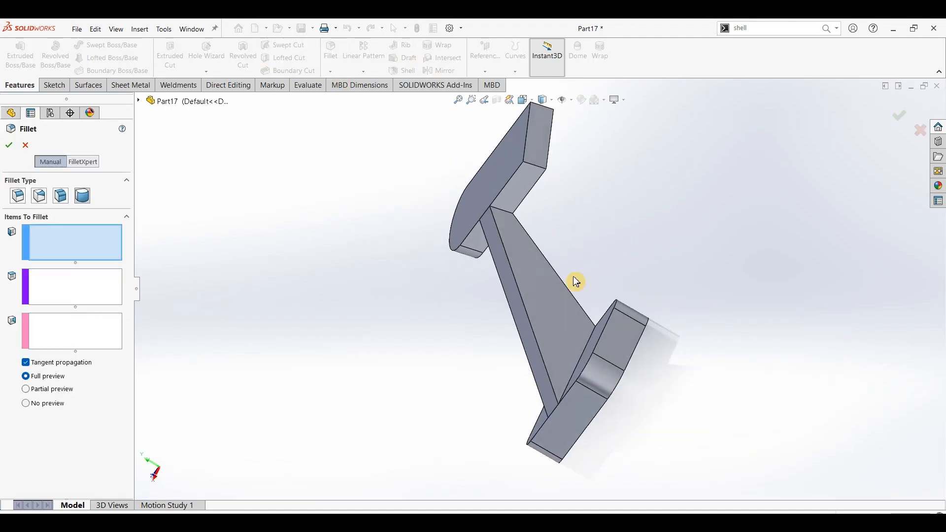
pyautogui.click(526, 177)
pyautogui.click(39, 287)
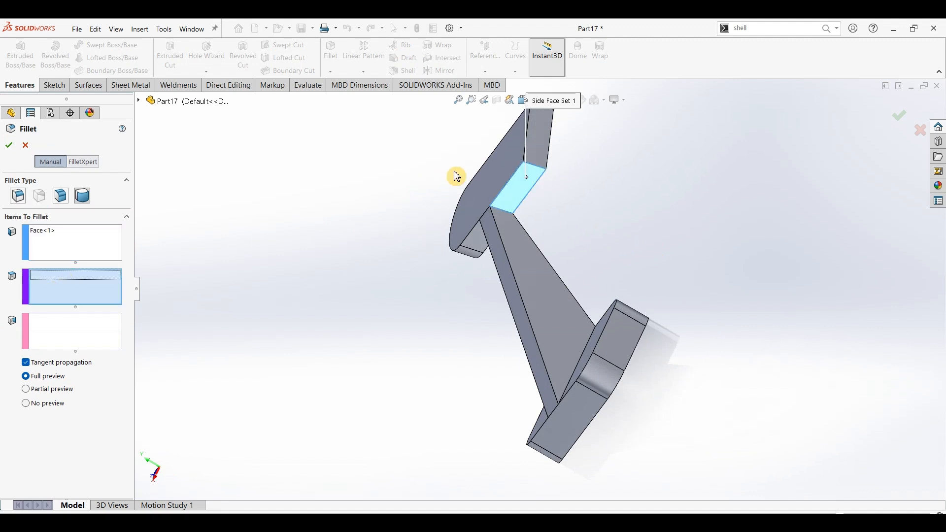
pyautogui.click(534, 150)
pyautogui.scroll(4, 447, 212)
pyautogui.moveTo(450, 218); pyautogui.dragTo(404, 301, button='middle')
pyautogui.click(59, 333)
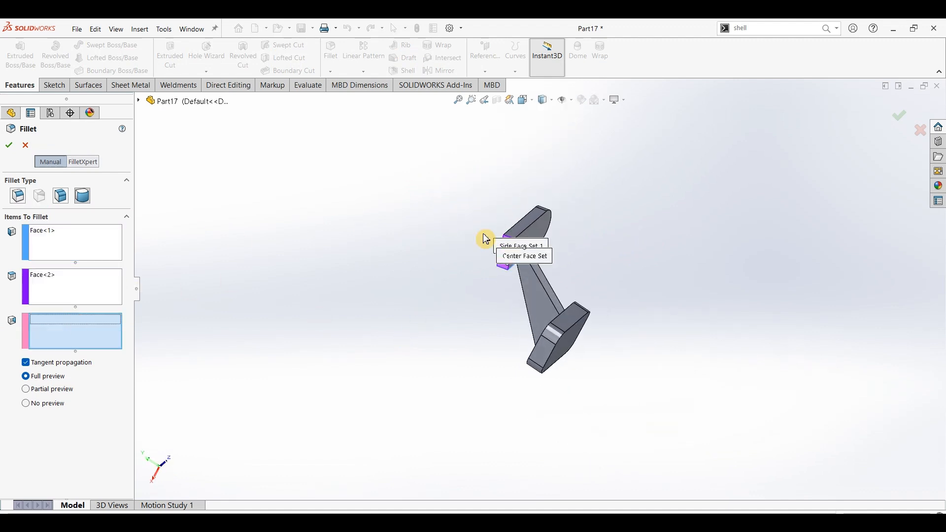
pyautogui.scroll(-5, 537, 225)
pyautogui.click(520, 249)
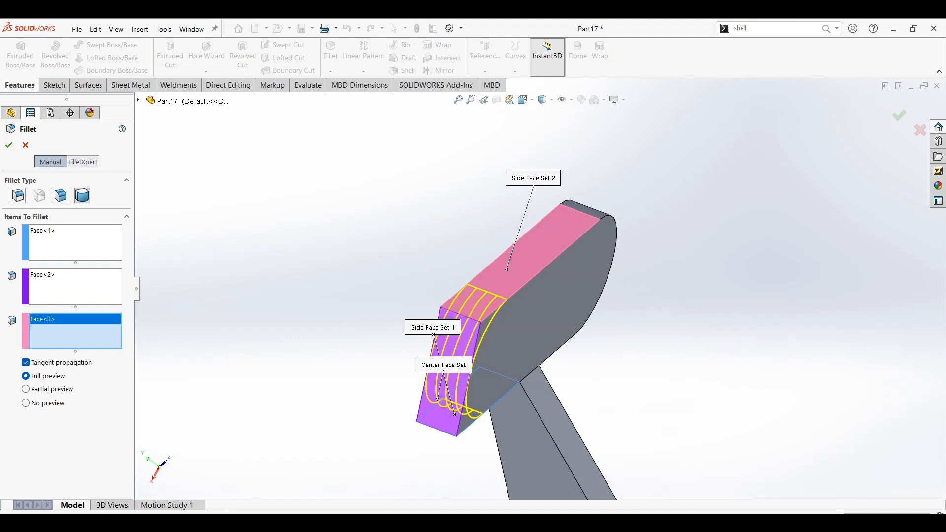
pyautogui.press('Return')
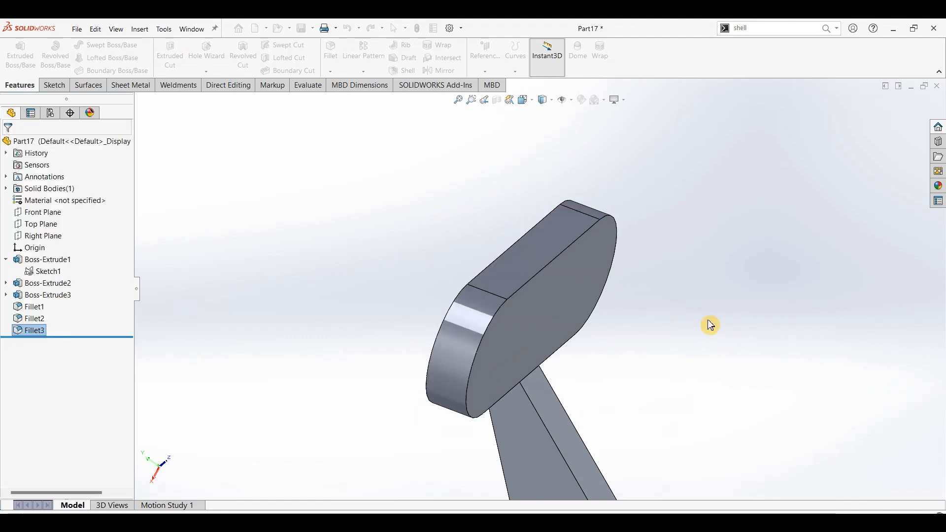
pyautogui.hotkey('ctrl', '7')
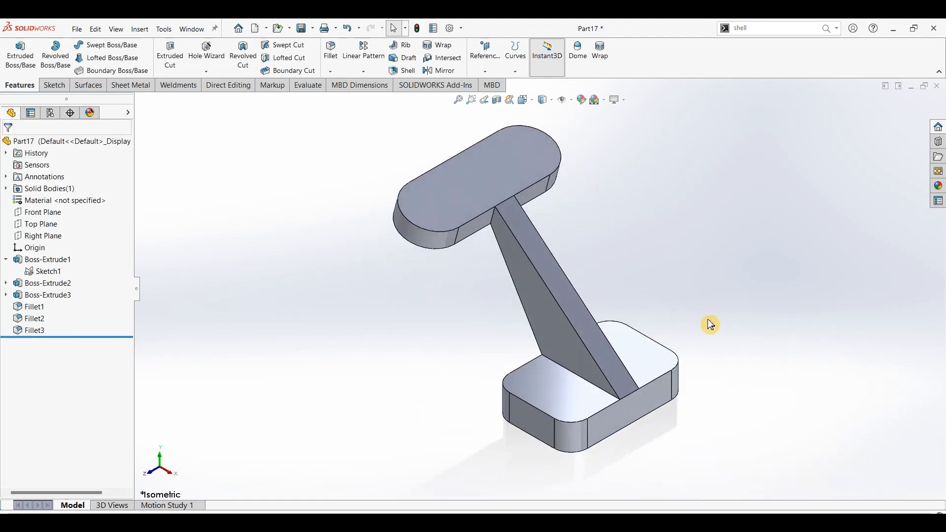
# - Start a sketch on the base's top face and draw a construction corner rectangle about 42 mm wide and 72 mm high
pyautogui.click(535, 392)
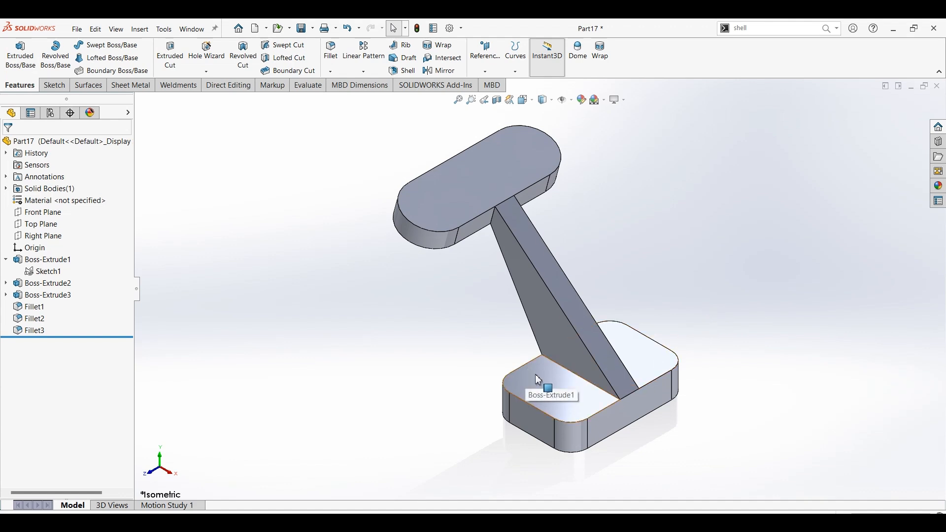
pyautogui.click(53, 85)
pyautogui.click(27, 48)
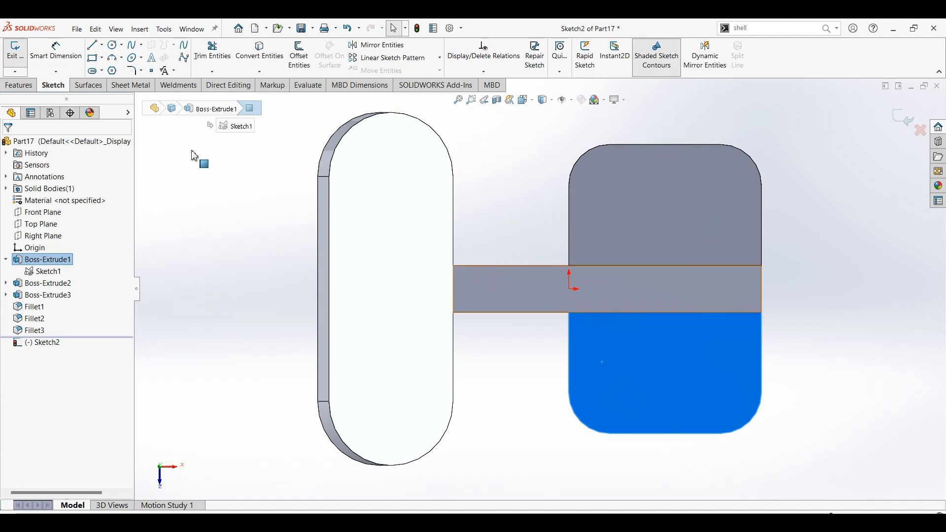
pyautogui.click(93, 60)
pyautogui.click(604, 189)
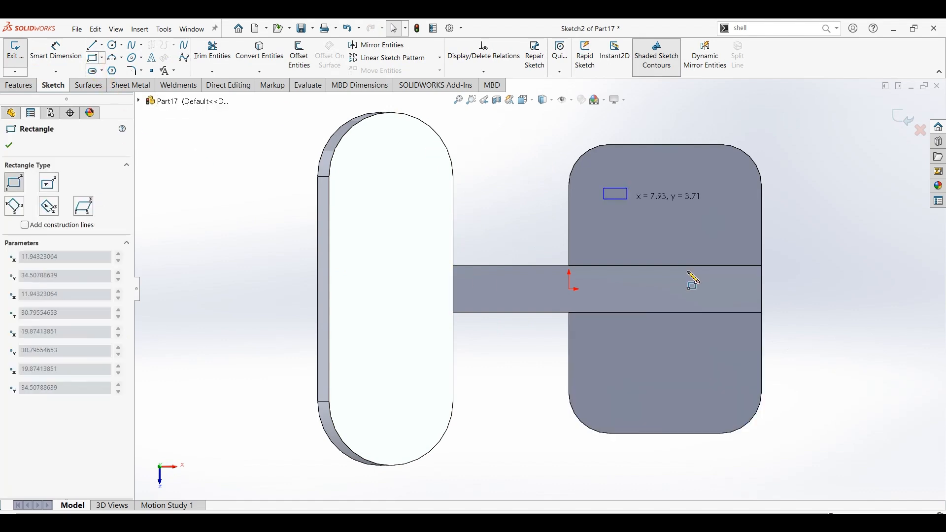
pyautogui.click(727, 399)
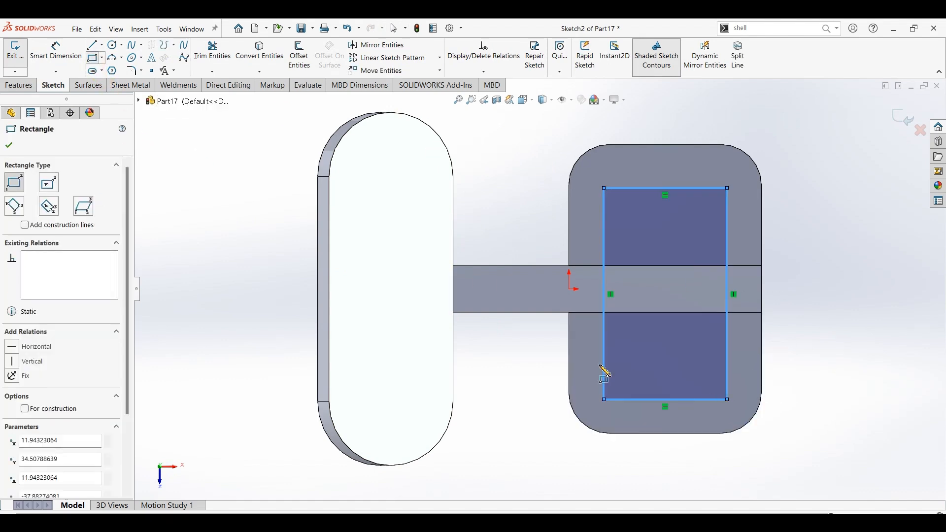
pyautogui.click(28, 412)
pyautogui.click(8, 145)
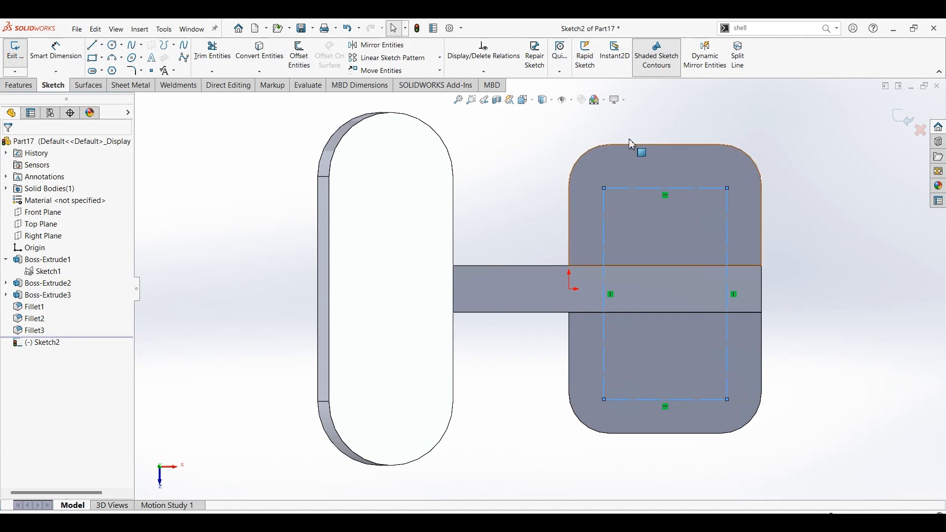
# - Dimension the construction rectangle to 44 mm wide and 58 mm high
pyautogui.click(60, 60)
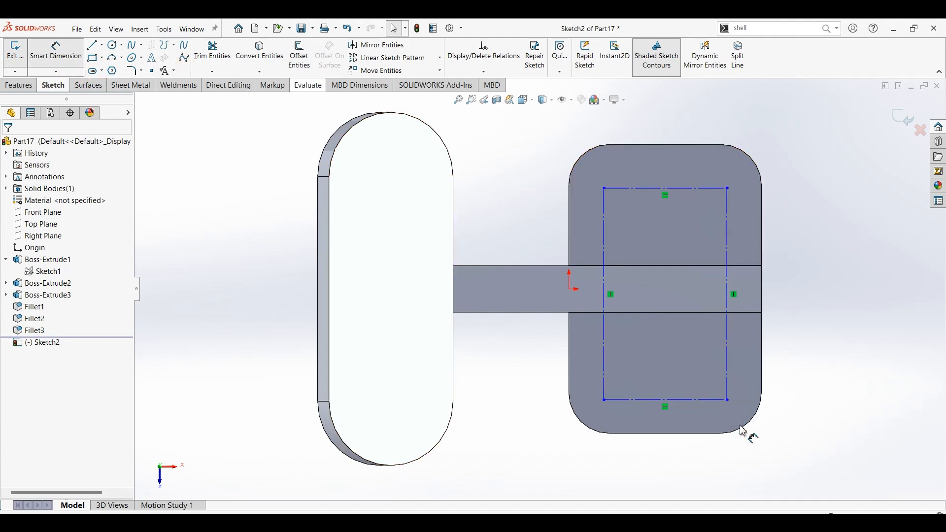
pyautogui.click(674, 468)
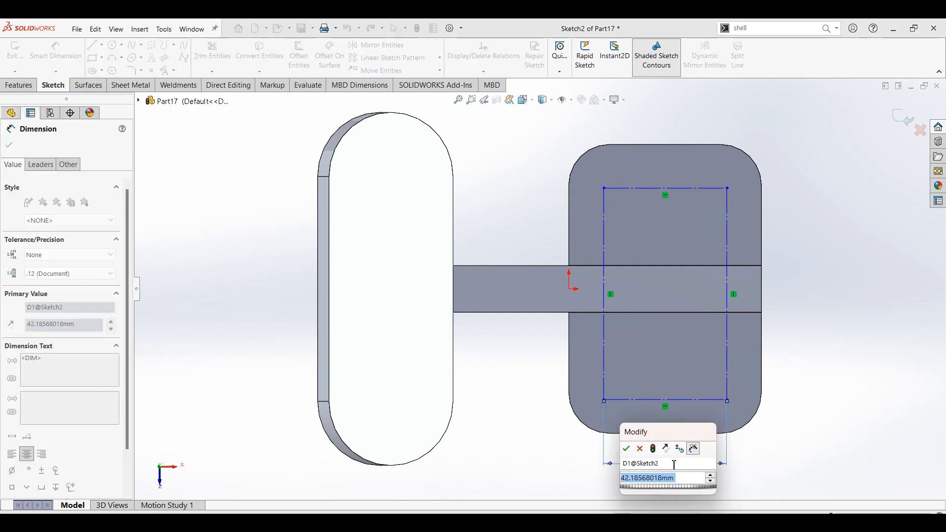
pyautogui.write('44')
pyautogui.press('Return')
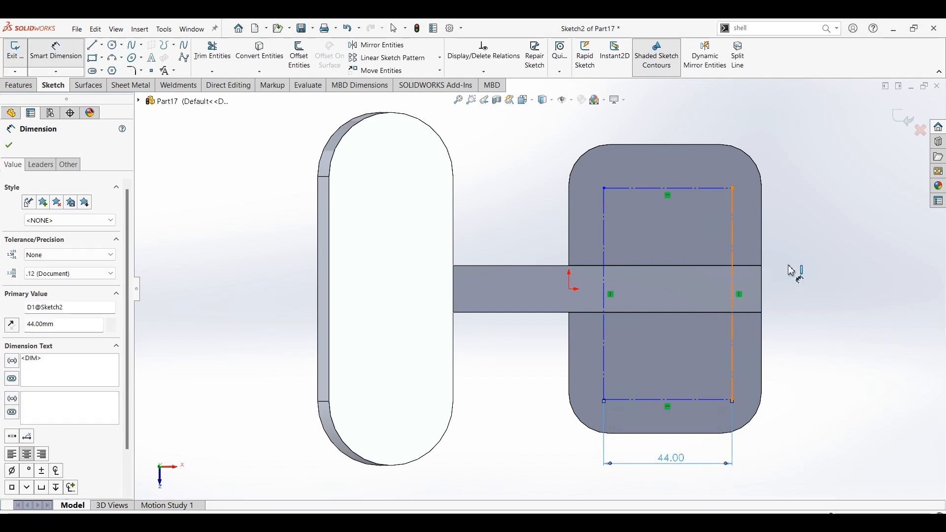
pyautogui.click(733, 269)
pyautogui.click(794, 267)
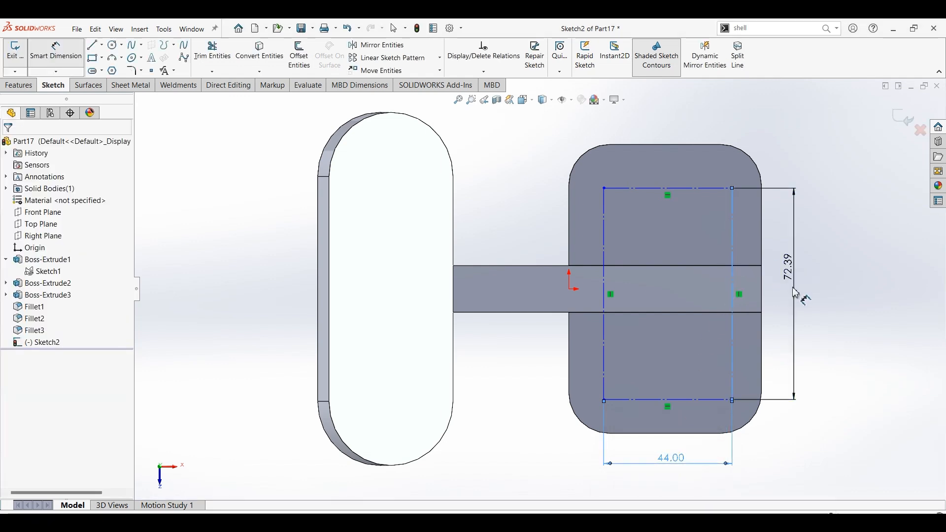
pyautogui.write('56')
pyautogui.press('Return')
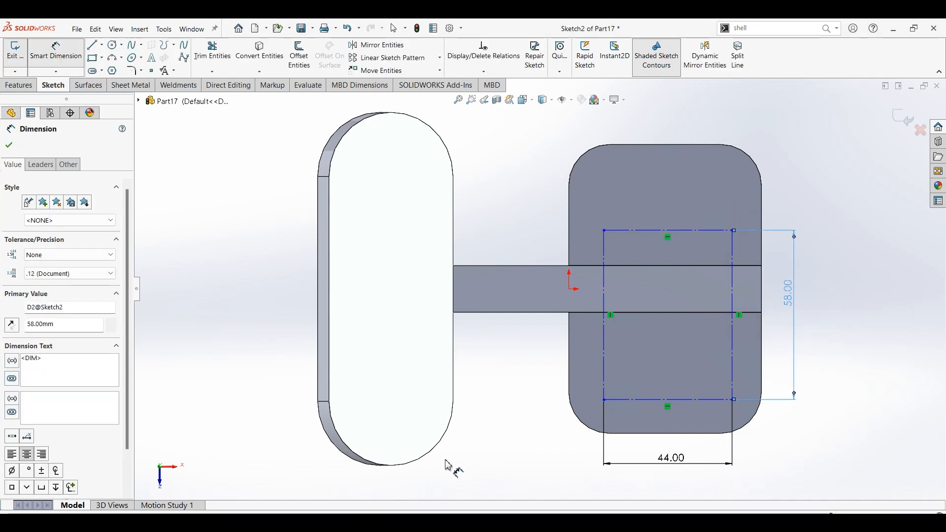
# - Check the hole spacing in the PDF drawing and dimension the rectangle's right side 11 mm from the base's right edge
pyautogui.click(334, 479)
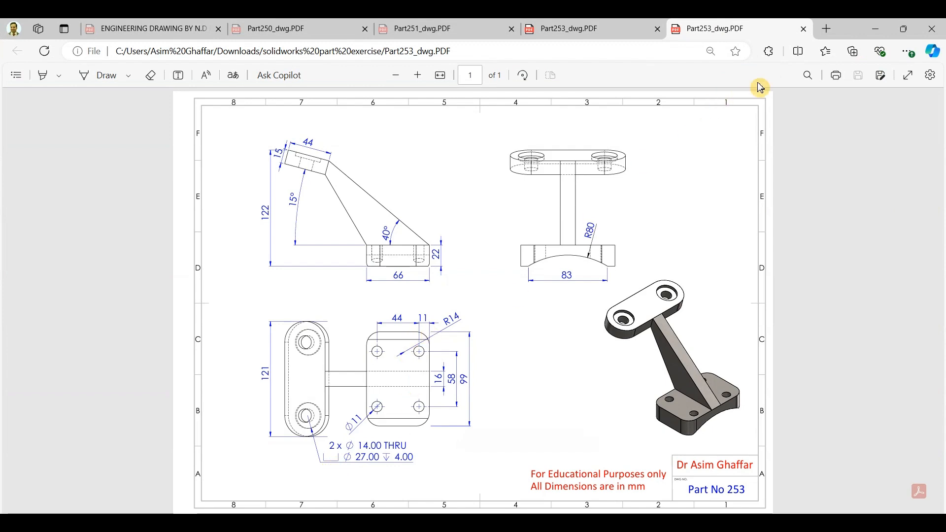
pyautogui.click(876, 29)
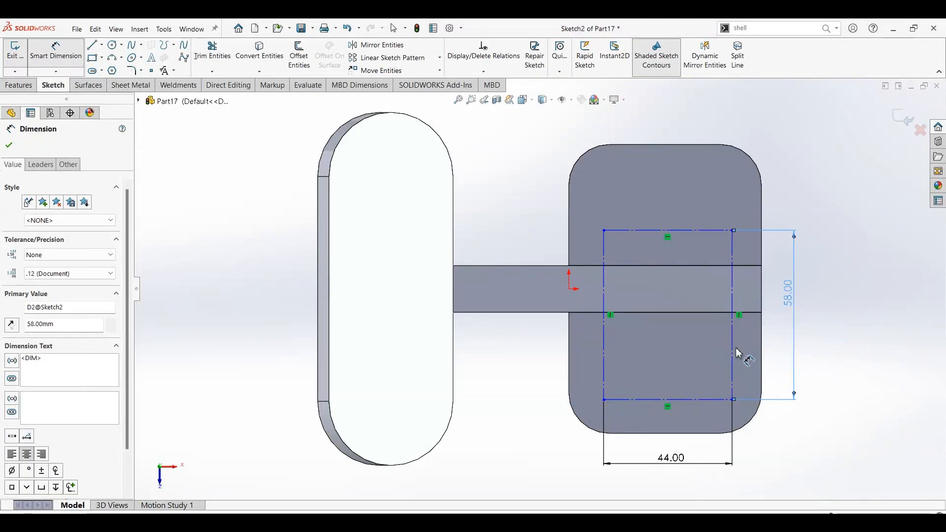
pyautogui.click(762, 353)
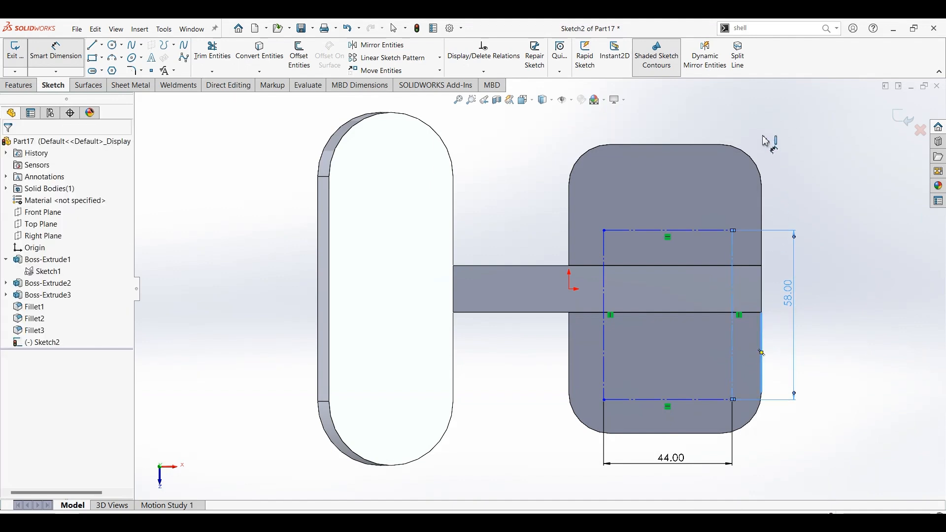
pyautogui.click(756, 122)
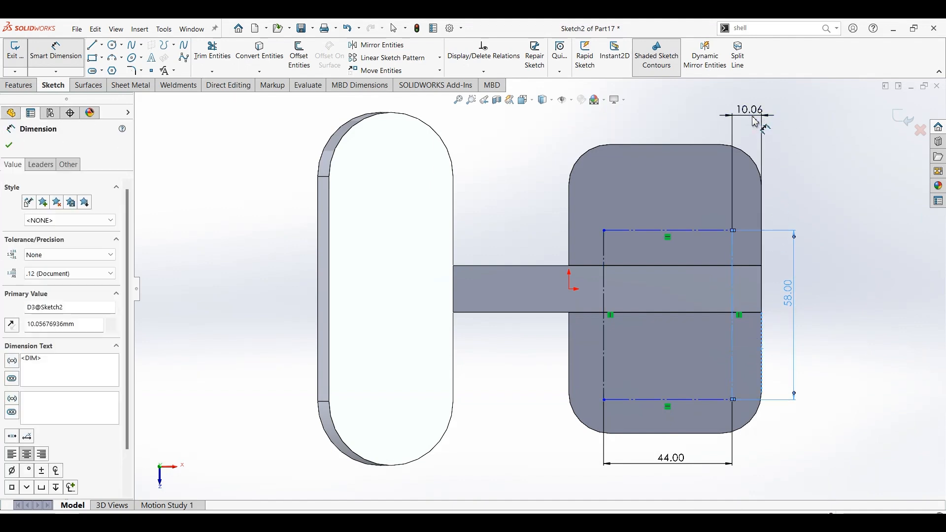
pyautogui.click(757, 122)
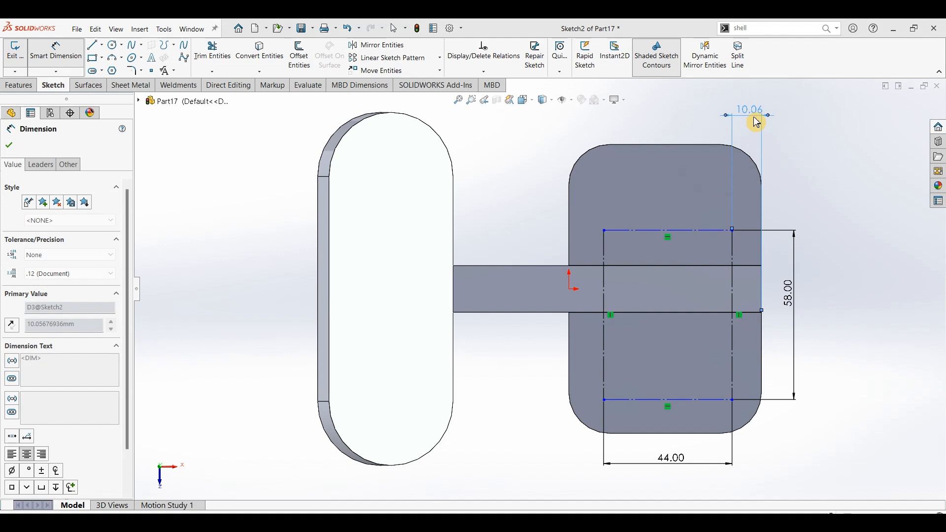
pyautogui.press('Escape')
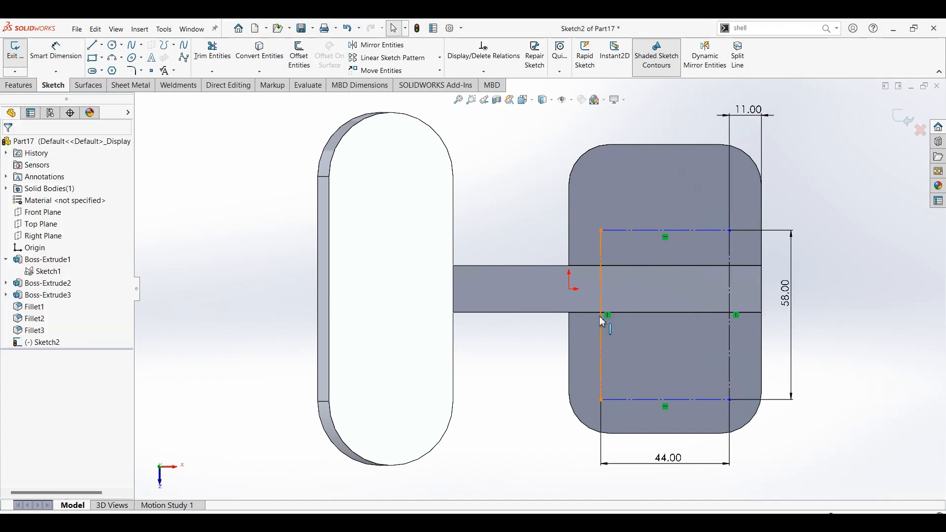
# - Add a Horizontal relation between the midpoint of the rectangle's left side and the origin
pyautogui.click(602, 302)
pyautogui.keyDown('ctrl'); pyautogui.click(570, 289); pyautogui.keyUp('ctrl')
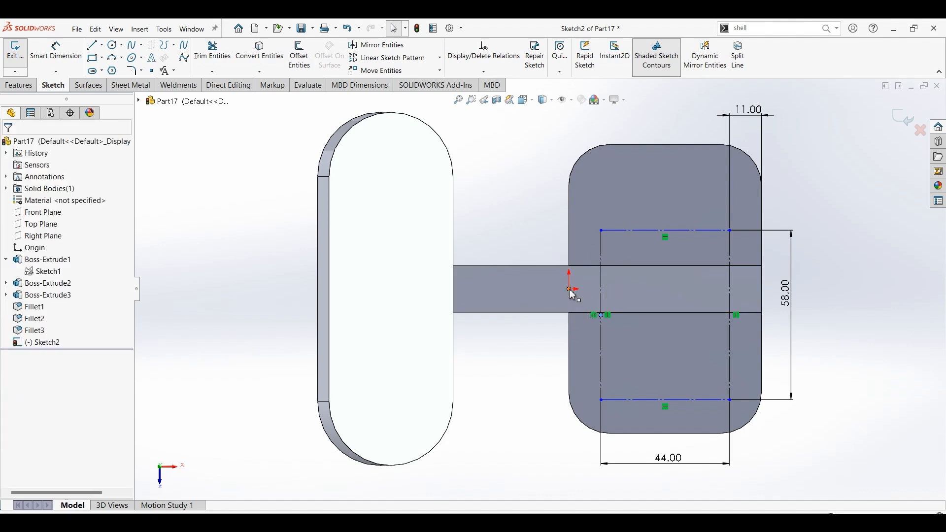
pyautogui.click(604, 248)
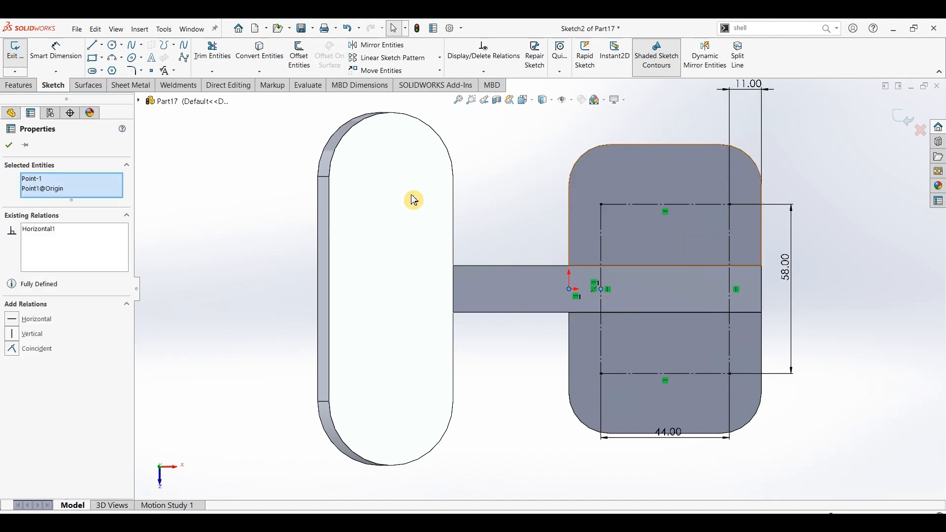
pyautogui.click(10, 146)
# - Sketch a circle centered on each of the construction rectangle's four corners, the lower-right one with a radius of about 7 mm
pyautogui.click(114, 44)
pyautogui.click(601, 204)
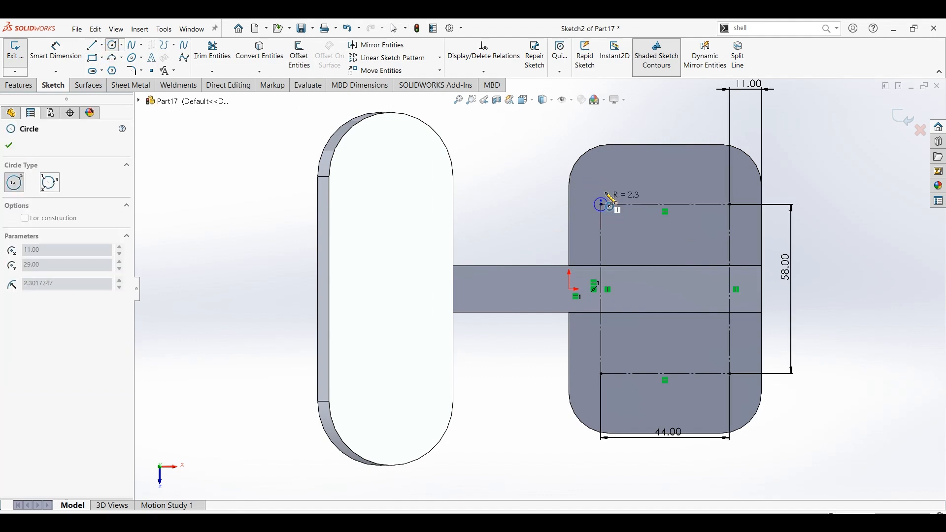
pyautogui.click(612, 193)
pyautogui.click(729, 204)
pyautogui.click(739, 195)
pyautogui.click(601, 374)
pyautogui.click(614, 363)
pyautogui.click(729, 374)
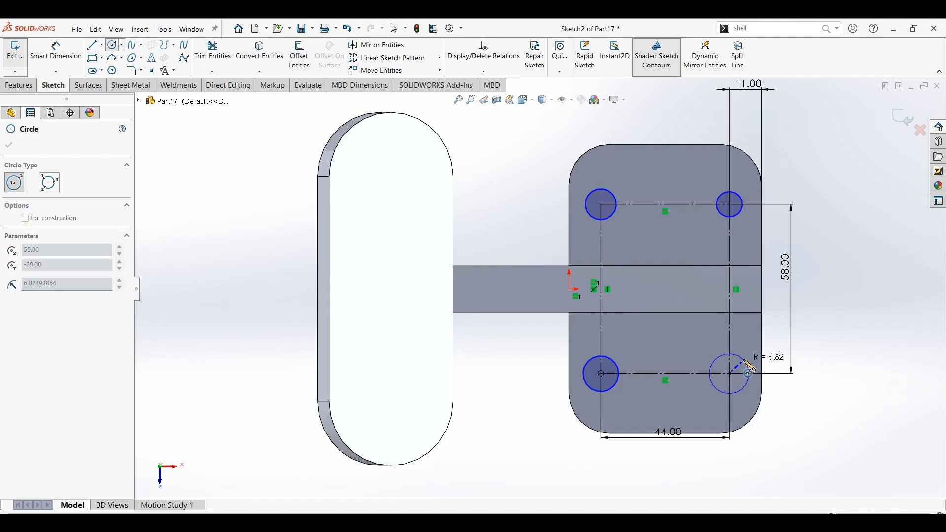
pyautogui.click(744, 361)
# - Dimension the circle at the construction rectangle's upper-left corner to an 11 mm diameter
pyautogui.click(55, 49)
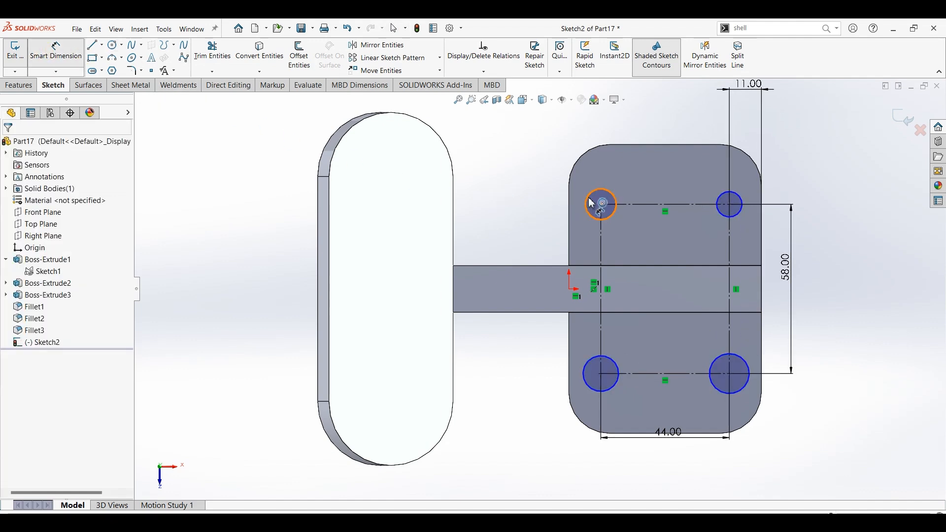
pyautogui.click(544, 156)
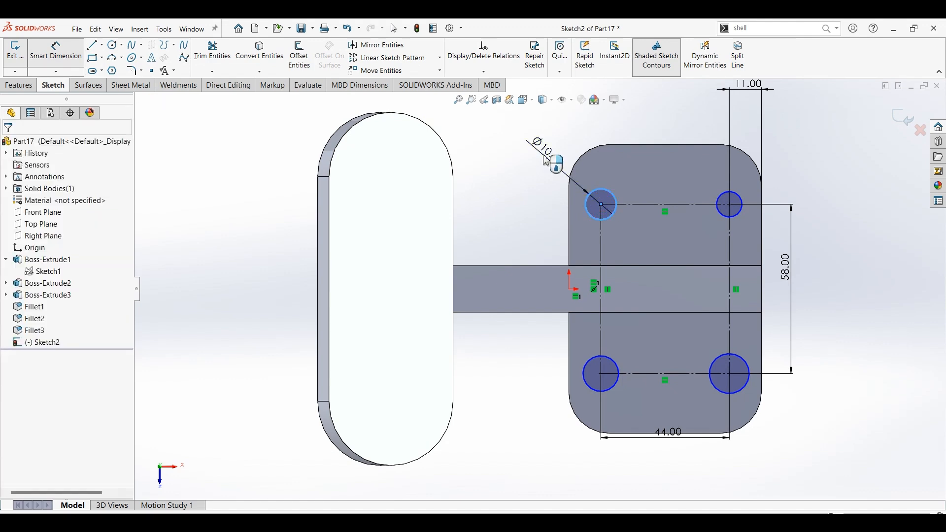
pyautogui.write('11')
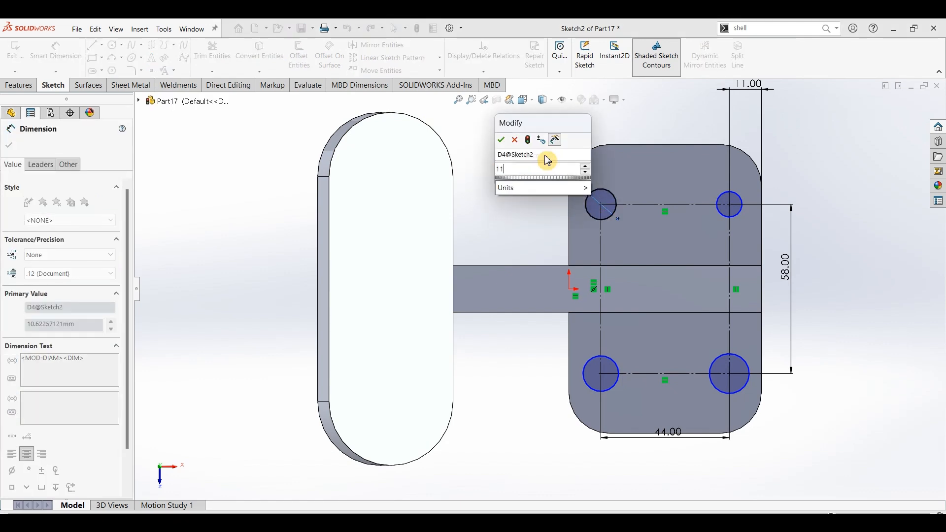
pyautogui.press('Return')
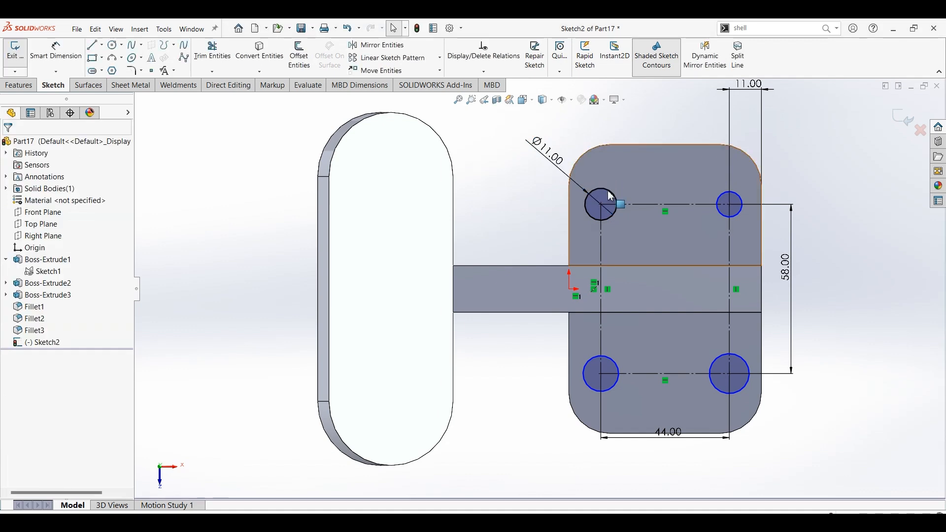
# - Add an Equal relation between all four corner circles
pyautogui.keyDown('ctrl'); pyautogui.click(721, 195); pyautogui.keyUp('ctrl')
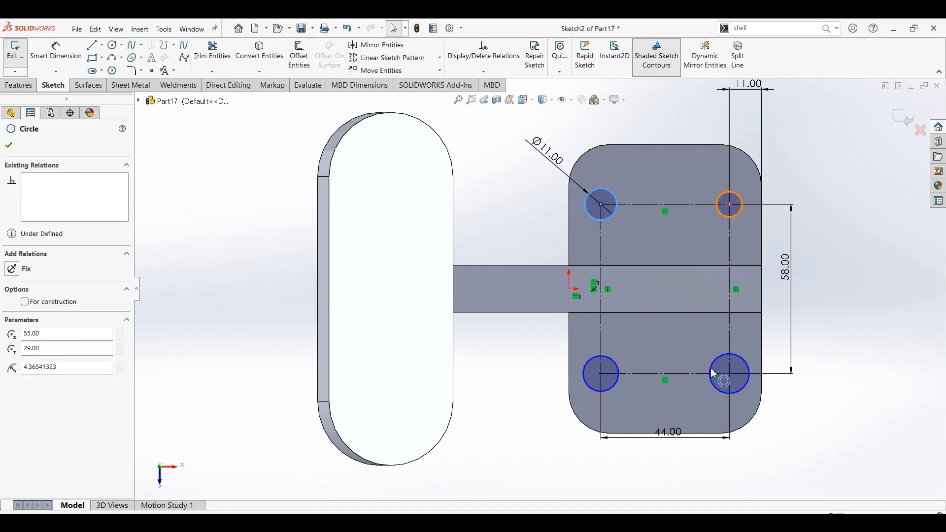
pyautogui.keyDown('ctrl'); pyautogui.click(613, 365); pyautogui.keyUp('ctrl')
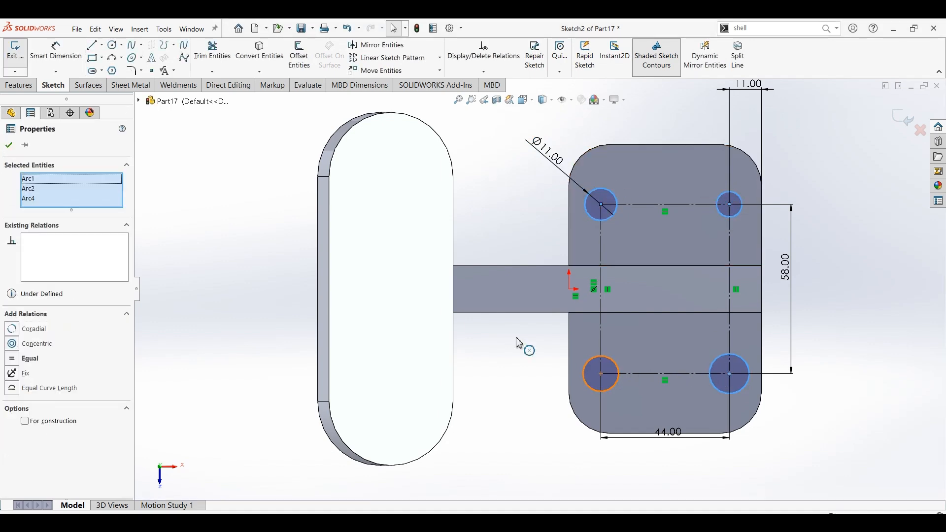
pyautogui.keyDown('ctrl'); pyautogui.click(607, 365); pyautogui.keyUp('ctrl')
pyautogui.click(13, 368)
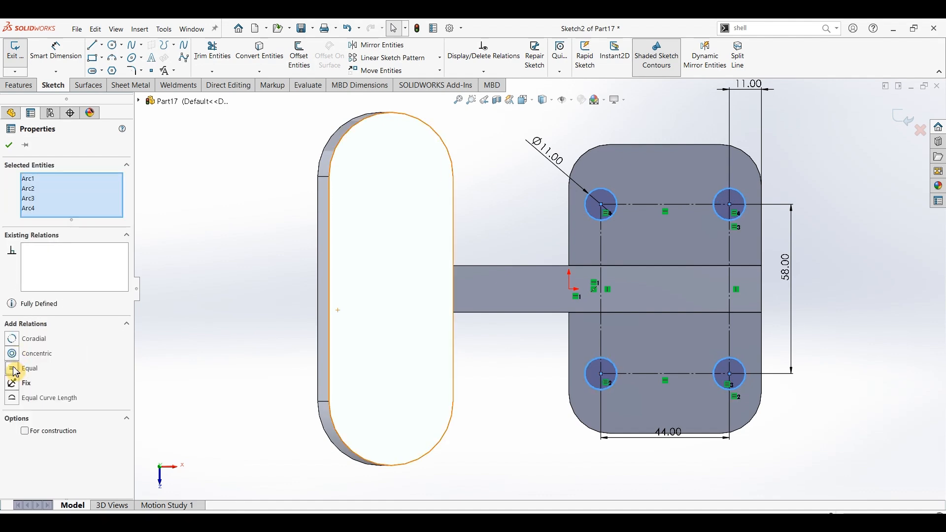
pyautogui.click(8, 145)
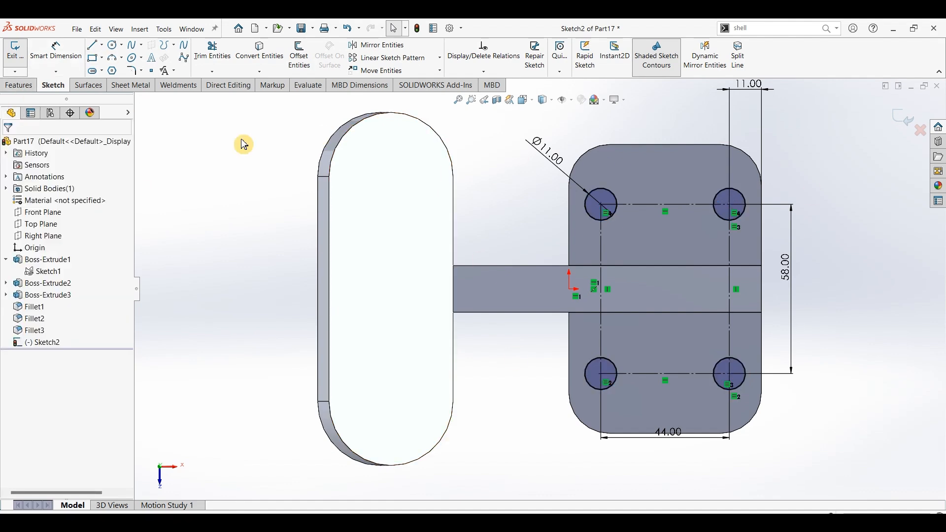
# - Extrude-cut the four circles completely through the base plate
pyautogui.click(19, 86)
pyautogui.click(171, 60)
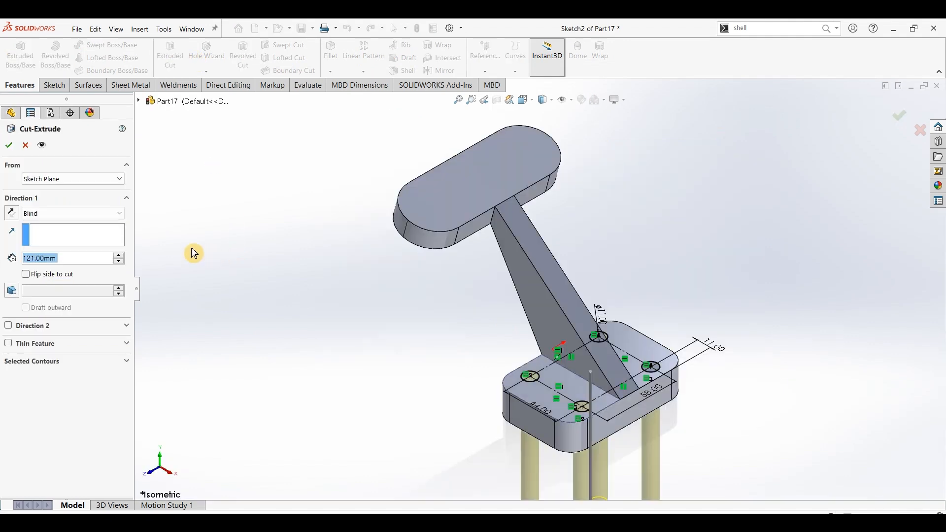
pyautogui.click(55, 214)
pyautogui.click(49, 233)
pyautogui.click(9, 144)
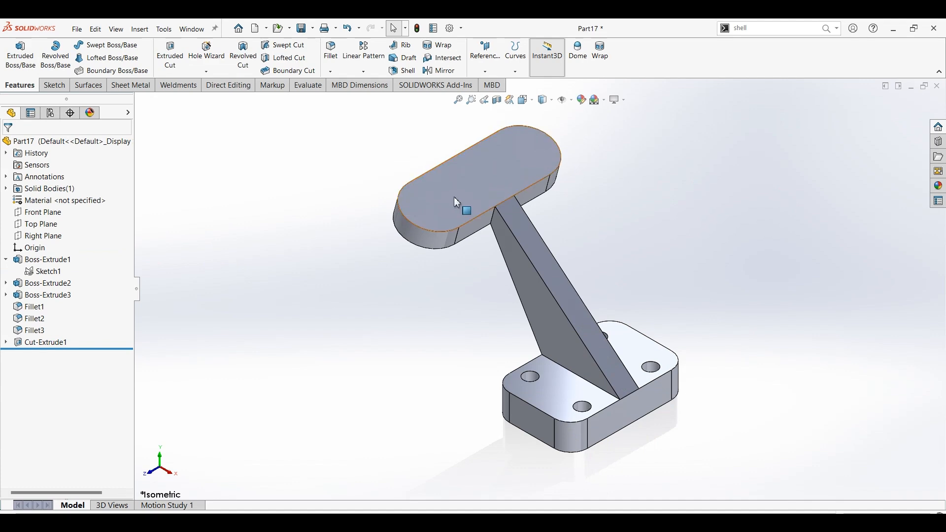
# - Check the counterbore callout in the PDF drawing and set up an ANSI Metric counterbore: 14 mm hole, 27 mm counterbore, 4 mm deep, Up To Next
pyautogui.click(276, 523)
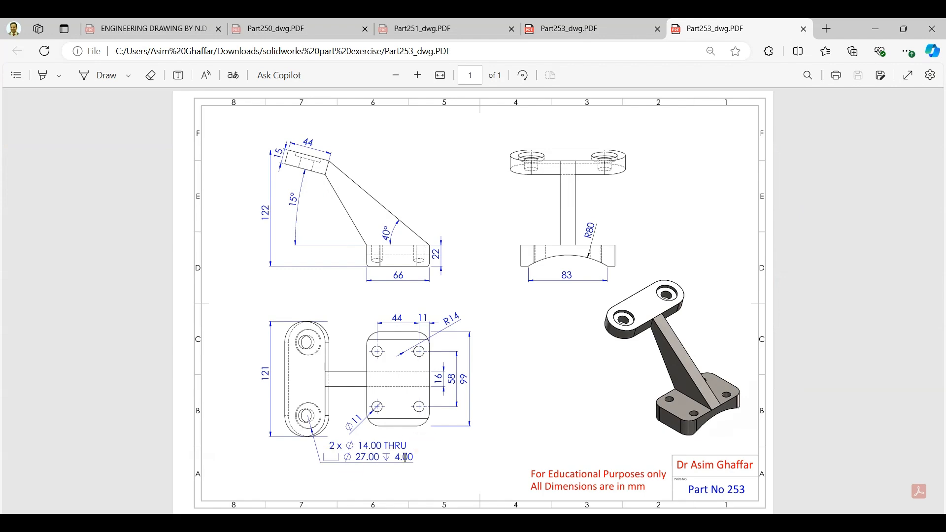
pyautogui.click(875, 29)
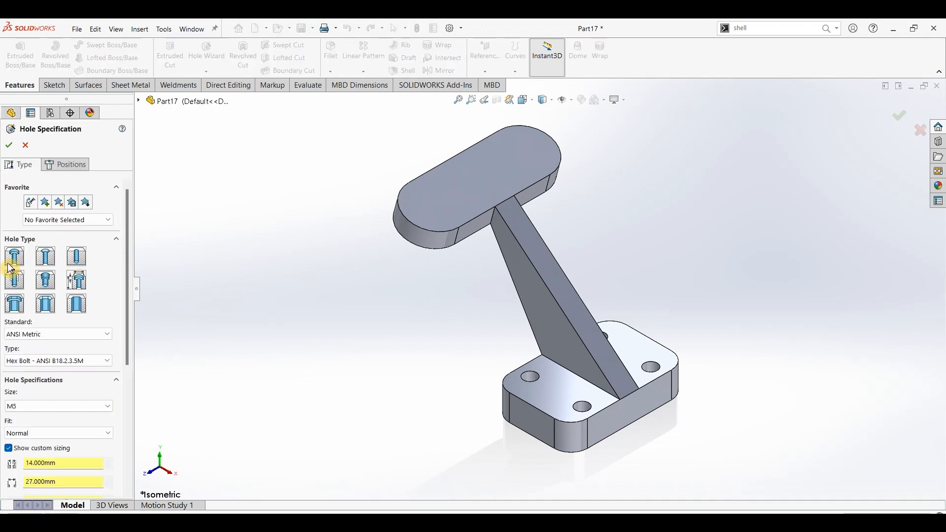
pyautogui.moveTo(130, 221); pyautogui.dragTo(130, 285)
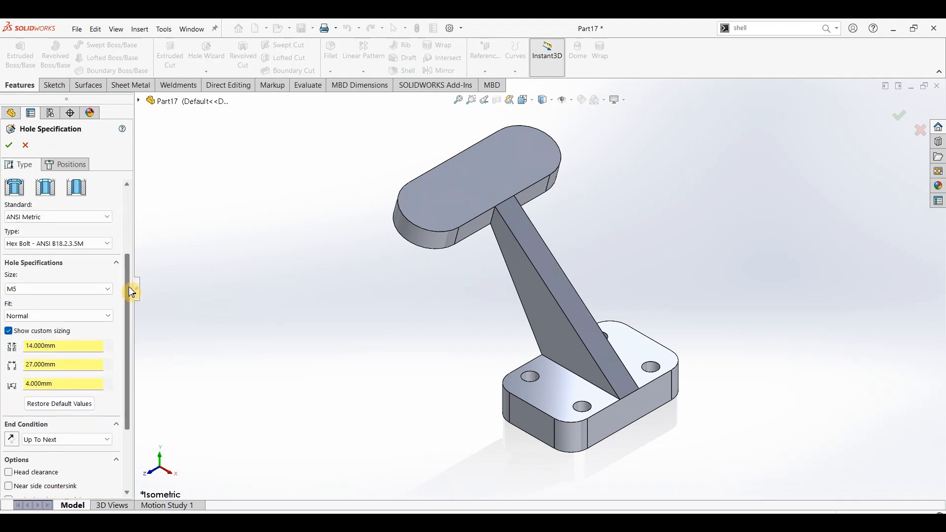
pyautogui.click(82, 218)
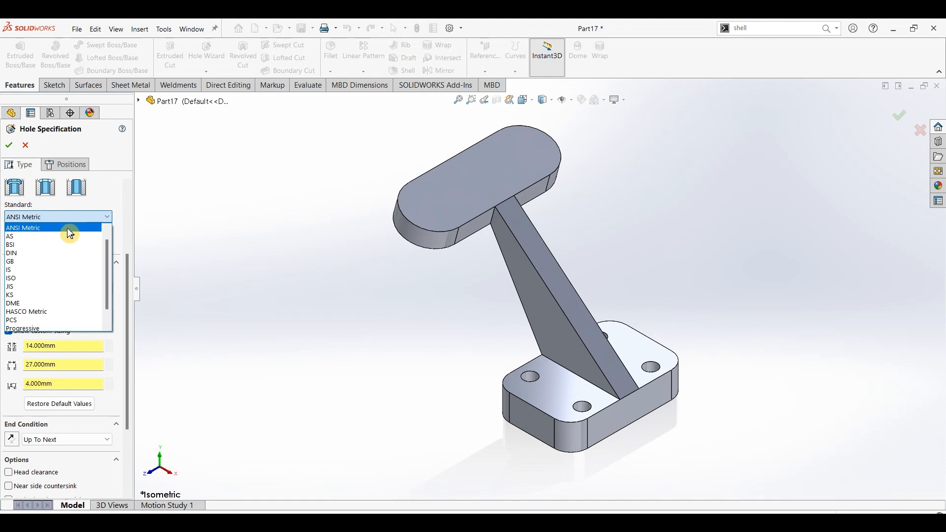
pyautogui.click(124, 207)
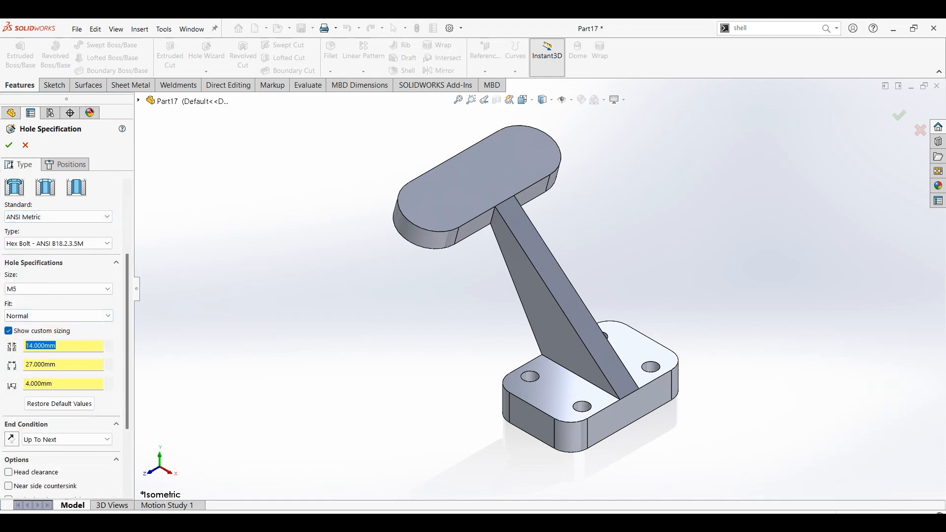
pyautogui.press('Tab')
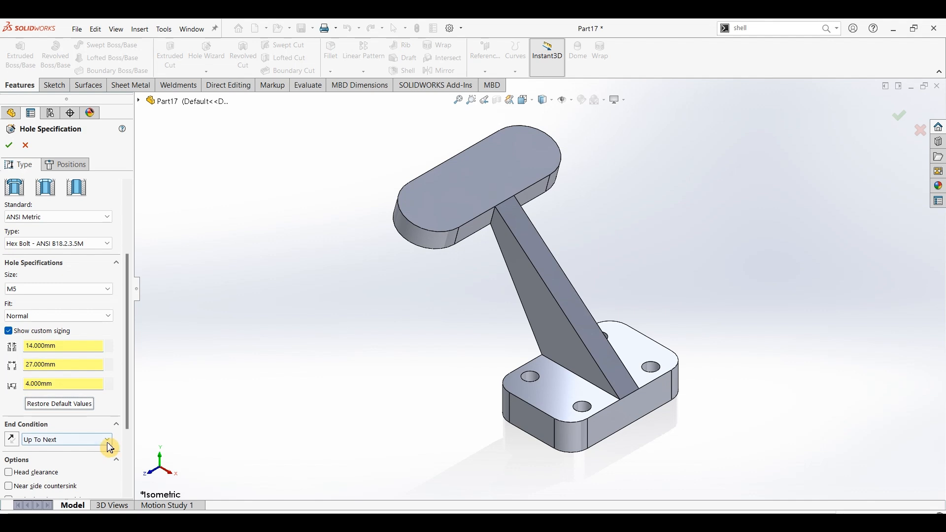
# - Place the two counterbored holes on the tilted plate's upper face, one at the center of each rounded end
pyautogui.click(81, 170)
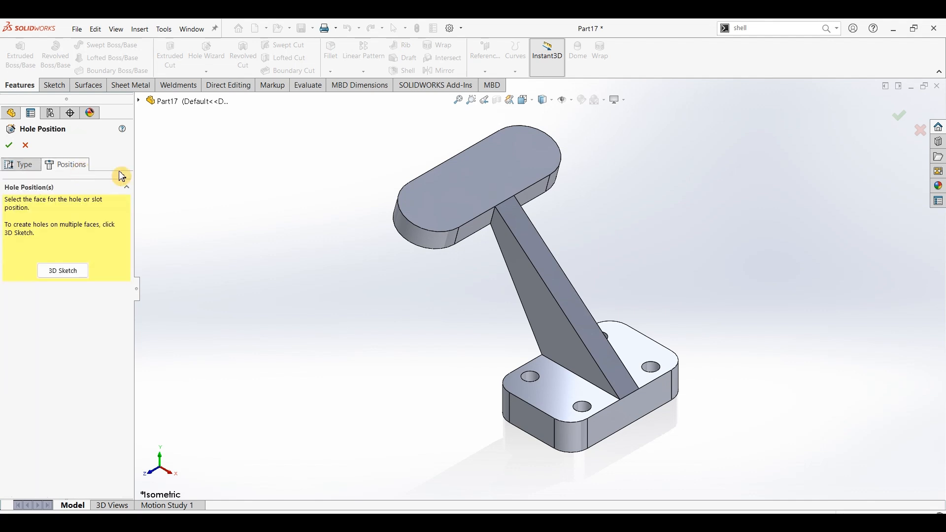
pyautogui.click(460, 192)
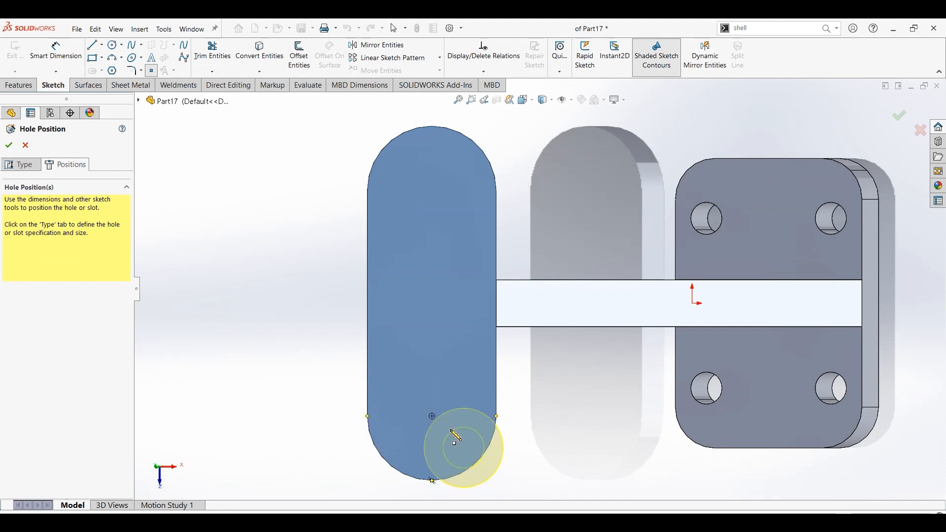
pyautogui.click(433, 418)
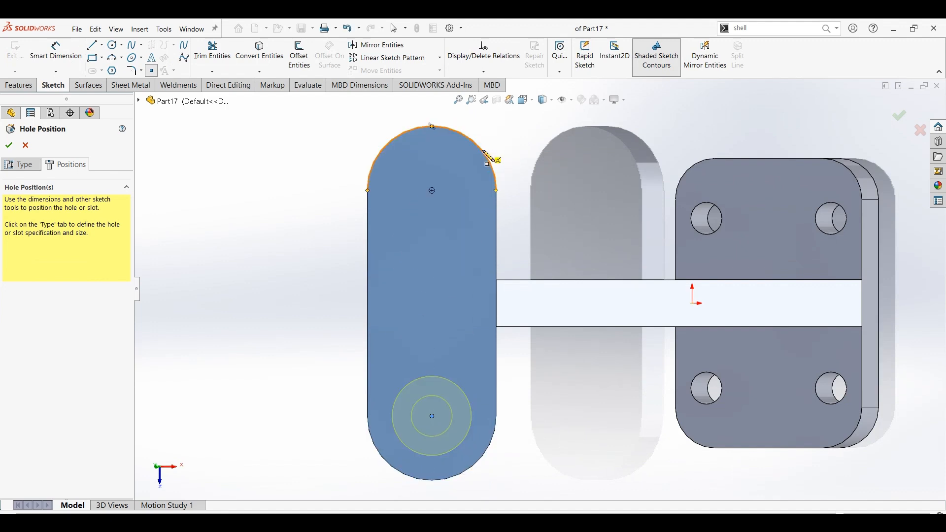
pyautogui.click(432, 190)
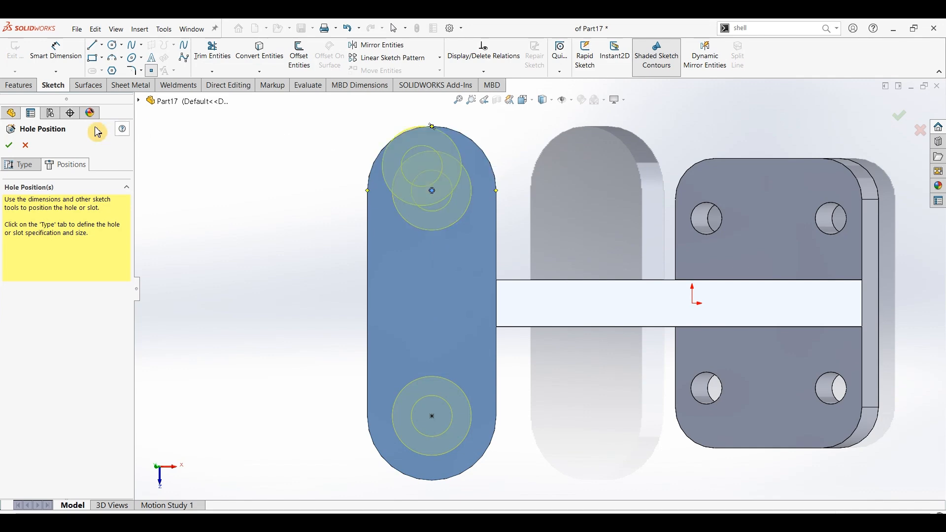
pyautogui.press('Return')
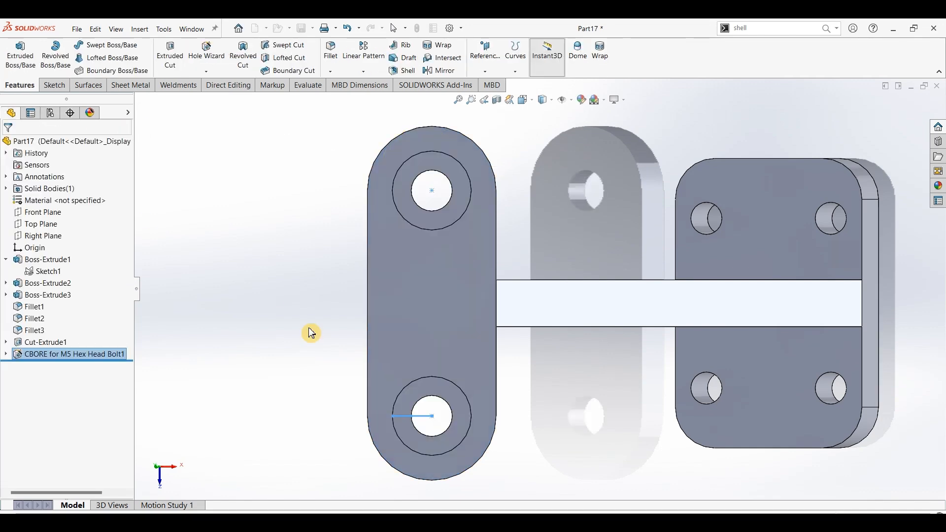
pyautogui.hotkey('ctrl', '7')
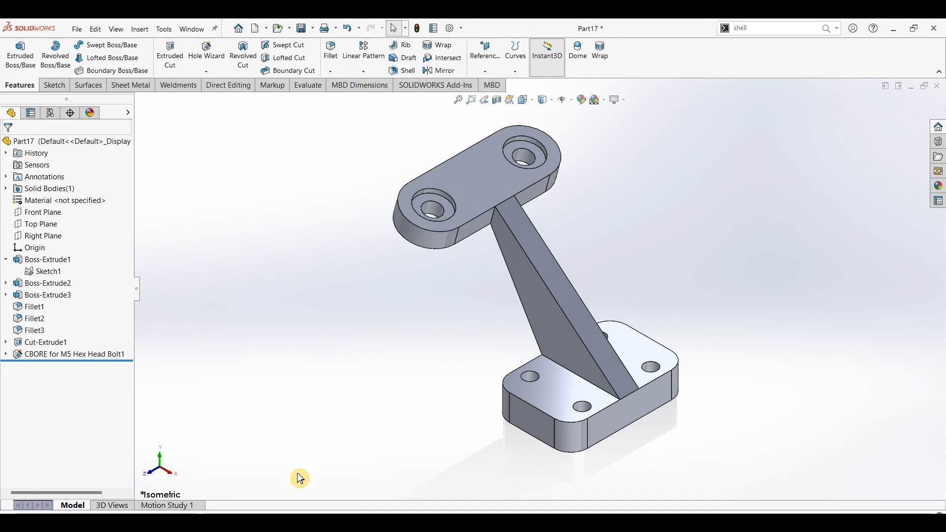
# - Check the base's arched cutout in the PDF drawing and sketch a 3-point arc of about 25 mm radius across the base end face's lower edge
pyautogui.hotkey('alt', 'Tab')
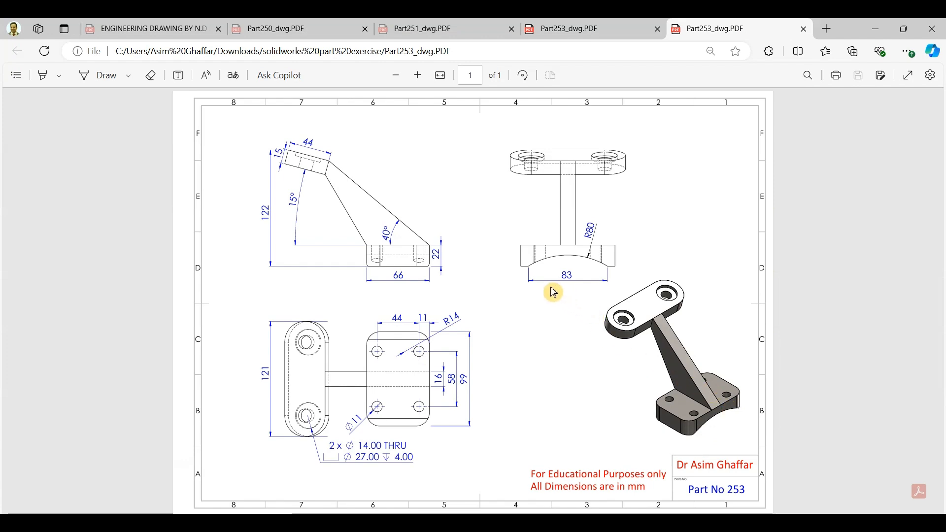
pyautogui.click(876, 29)
pyautogui.click(655, 400)
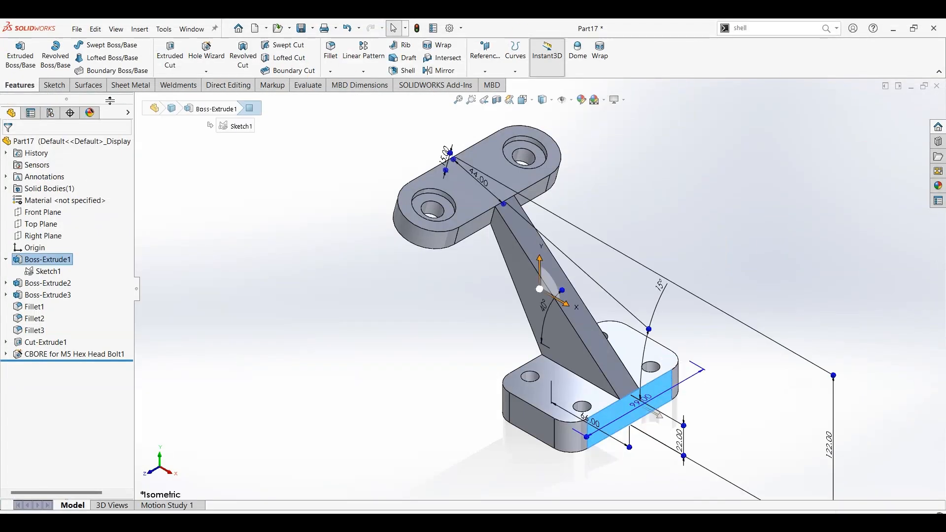
pyautogui.click(53, 85)
pyautogui.click(18, 57)
pyautogui.click(113, 58)
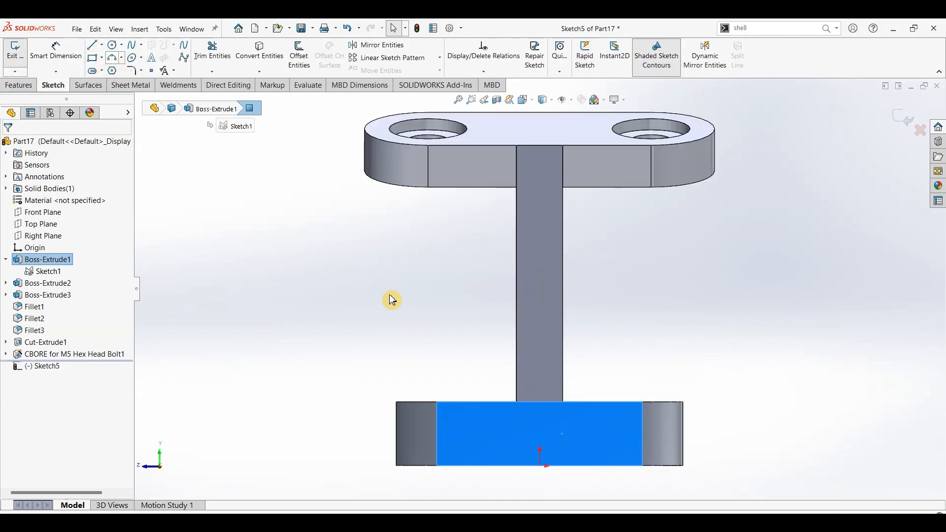
pyautogui.scroll(-4, 561, 486)
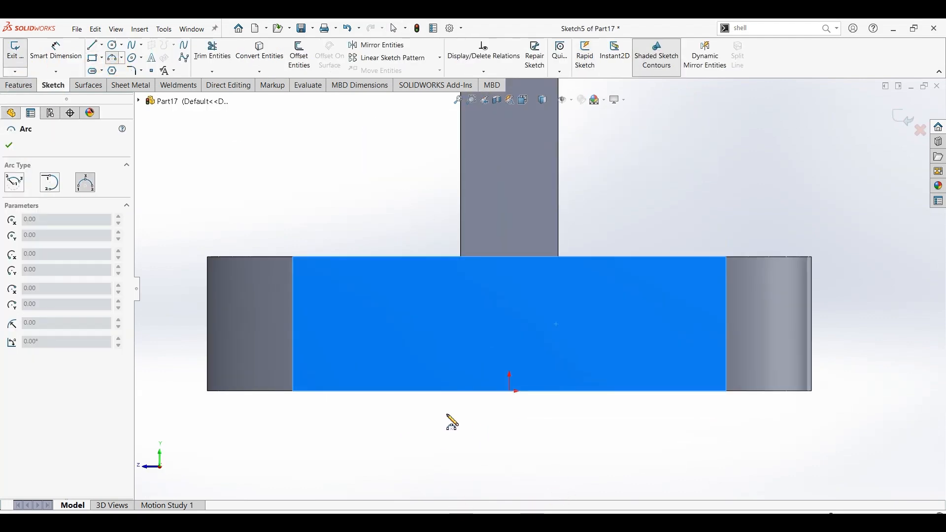
pyautogui.click(395, 415)
pyautogui.click(645, 425)
pyautogui.click(513, 356)
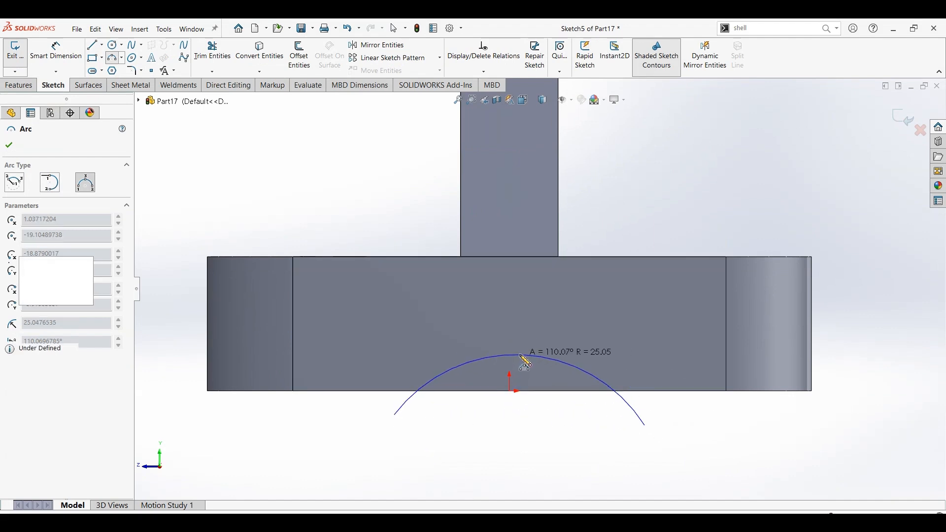
pyautogui.click(65, 62)
pyautogui.press('Escape')
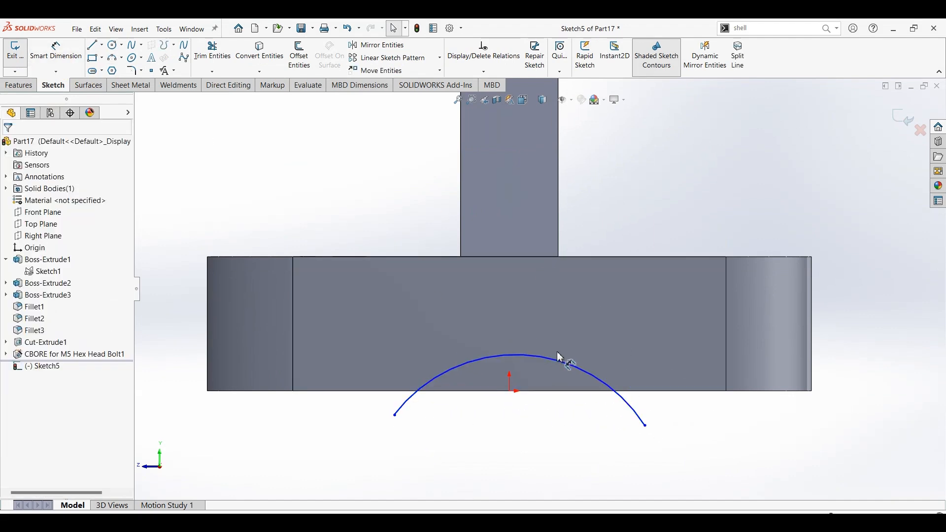
# - Add a Horizontal relation between the arc's two endpoints and the origin
pyautogui.click(395, 423)
pyautogui.click(492, 401)
pyautogui.keyDown('ctrl'); pyautogui.click(643, 431); pyautogui.keyUp('ctrl')
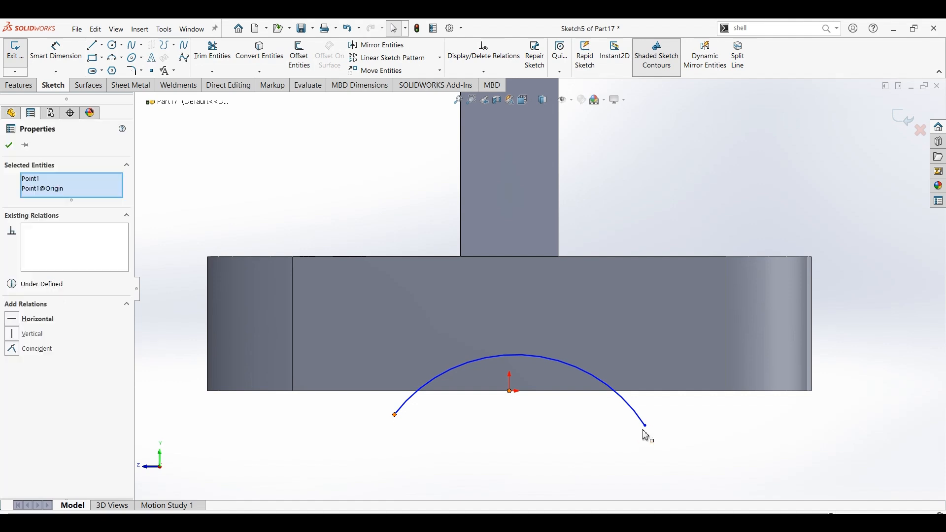
pyautogui.keyDown('ctrl'); pyautogui.click(647, 430); pyautogui.keyUp('ctrl')
pyautogui.click(674, 386)
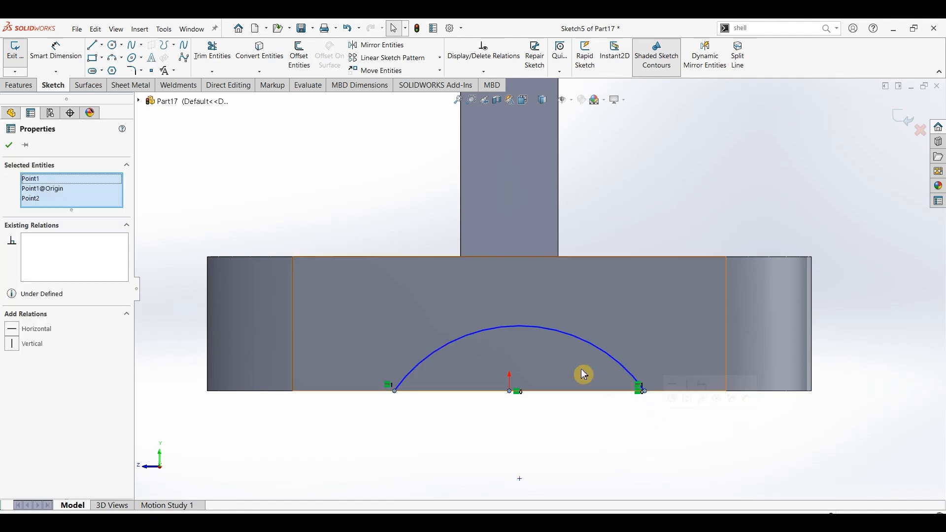
pyautogui.press('Escape')
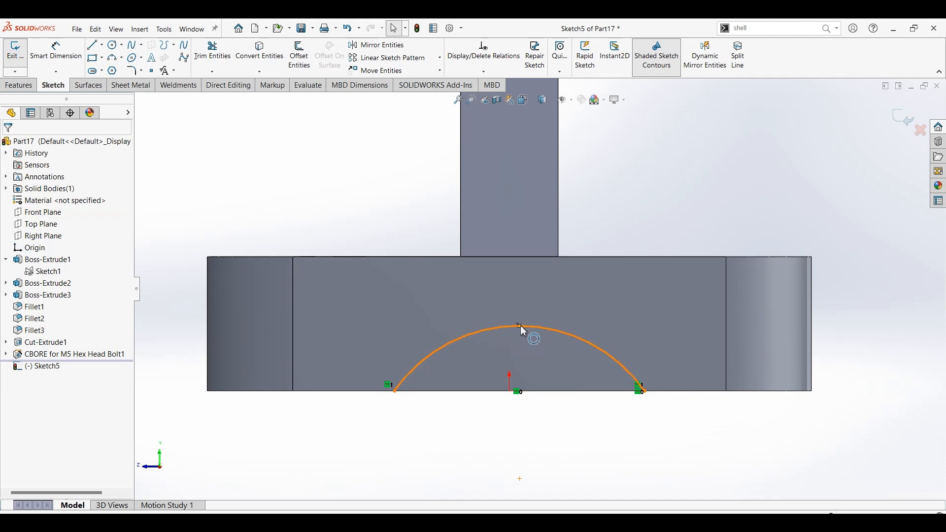
# - Add a Vertical relation between the arc's midpoint and the origin
pyautogui.click(519, 326)
pyautogui.keyDown('ctrl'); pyautogui.click(510, 391); pyautogui.keyUp('ctrl')
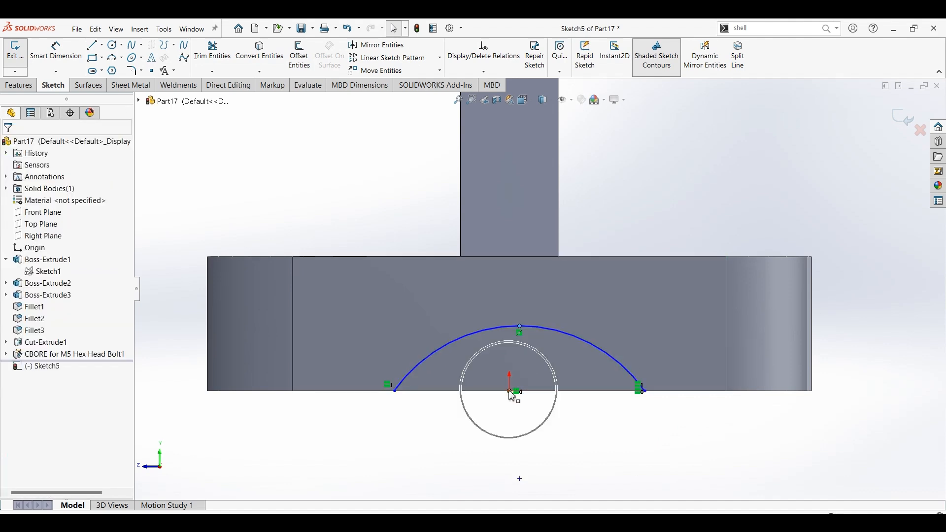
pyautogui.click(552, 357)
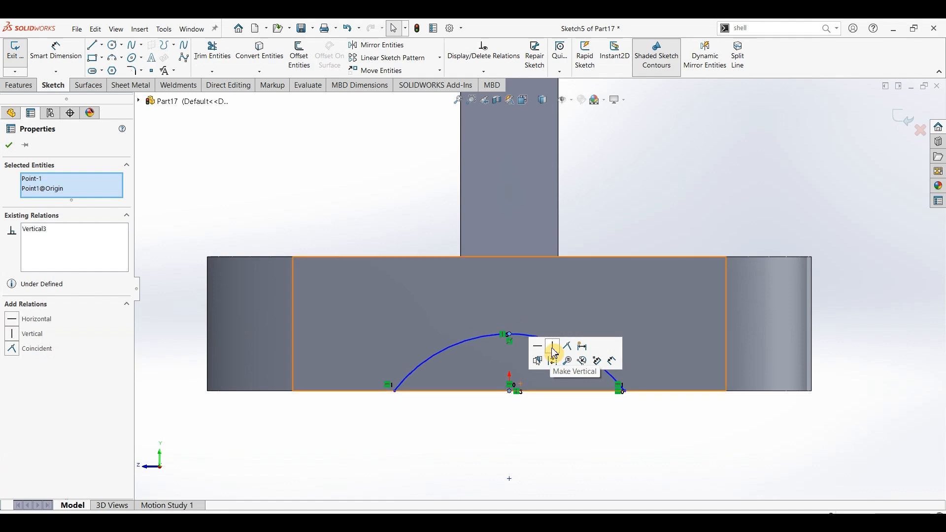
pyautogui.click(243, 138)
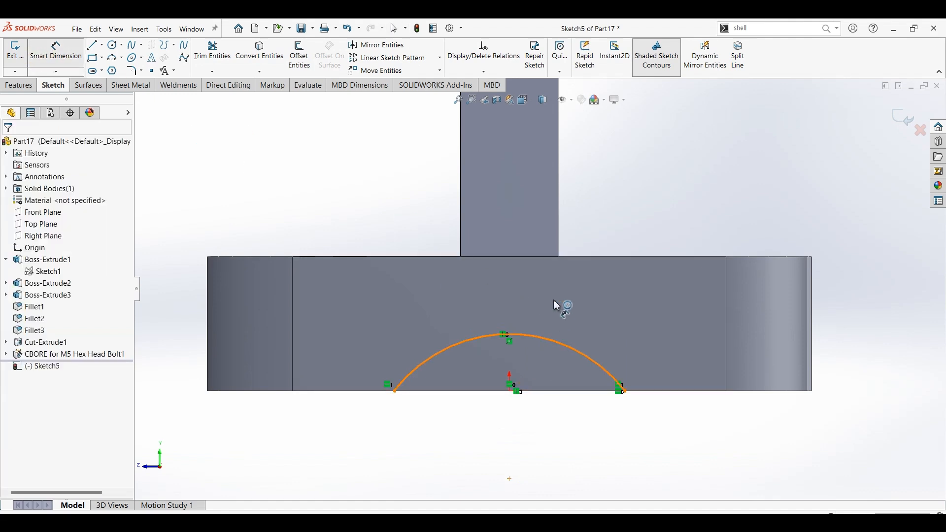
# - Dimension the arc's radius on the base end face as 80 mm
pyautogui.click(555, 326)
pyautogui.click(609, 229)
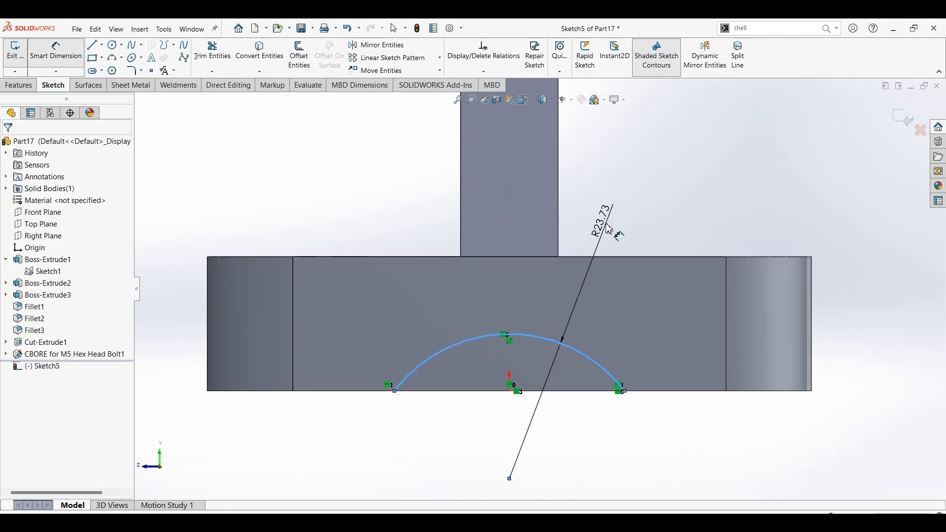
pyautogui.click(608, 228)
pyautogui.write('60')
pyautogui.press('Return')
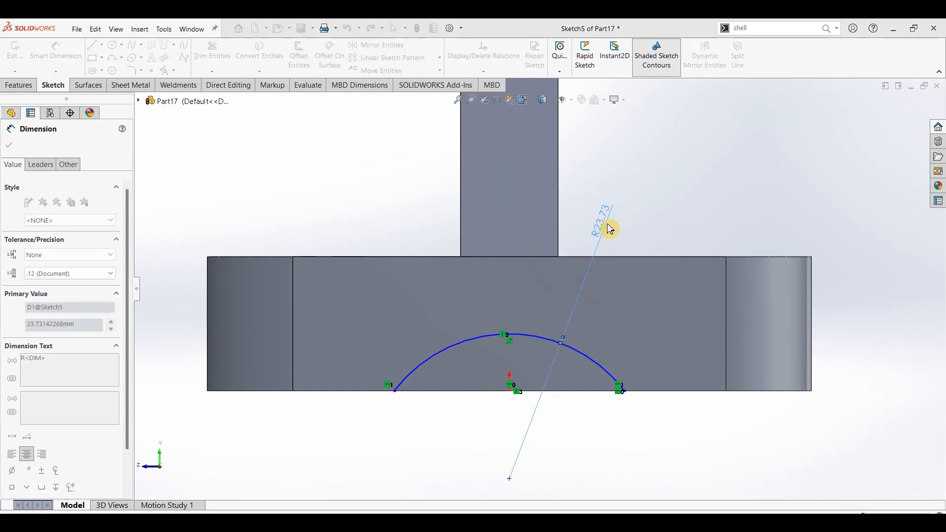
# - Check the arch width in the PDF drawing and dimension the horizontal distance between the arc's two endpoints as 83 mm
pyautogui.scroll(2, 597, 322)
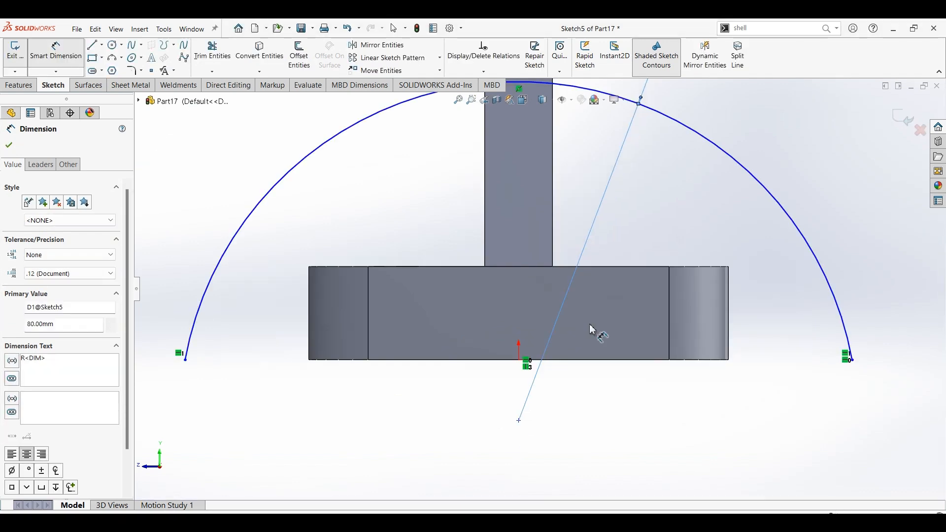
pyautogui.click(186, 361)
pyautogui.click(852, 361)
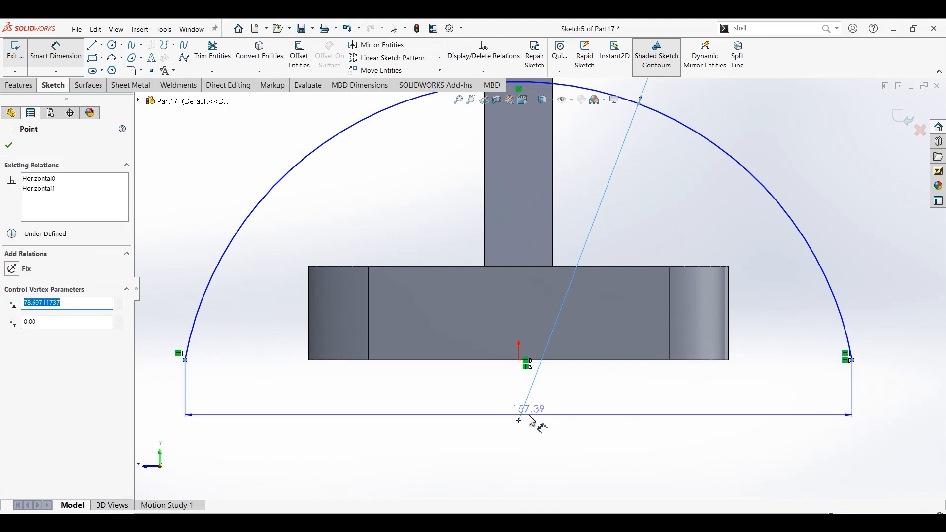
pyautogui.click(523, 418)
pyautogui.hotkey('alt', 'Tab')
pyautogui.hotkey('alt', 'Tab')
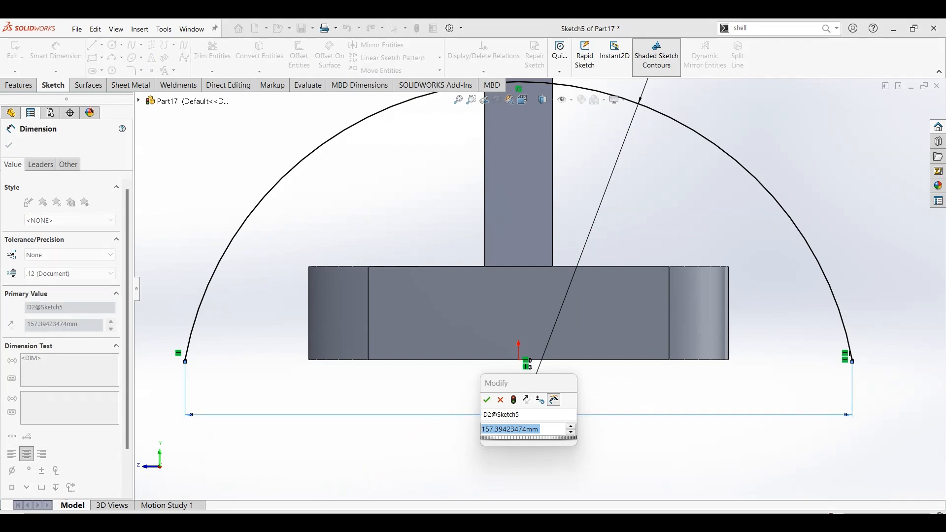
pyautogui.hotkey('alt', 'Tab')
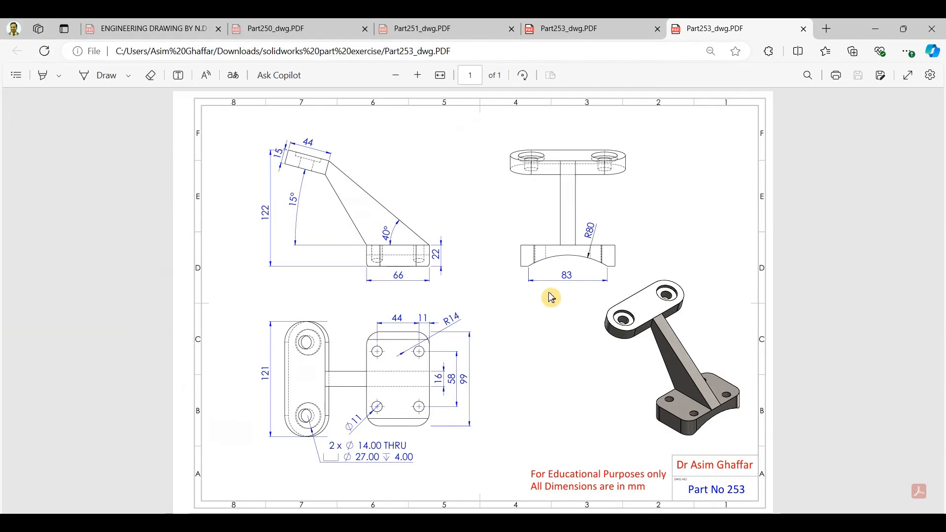
pyautogui.click(876, 30)
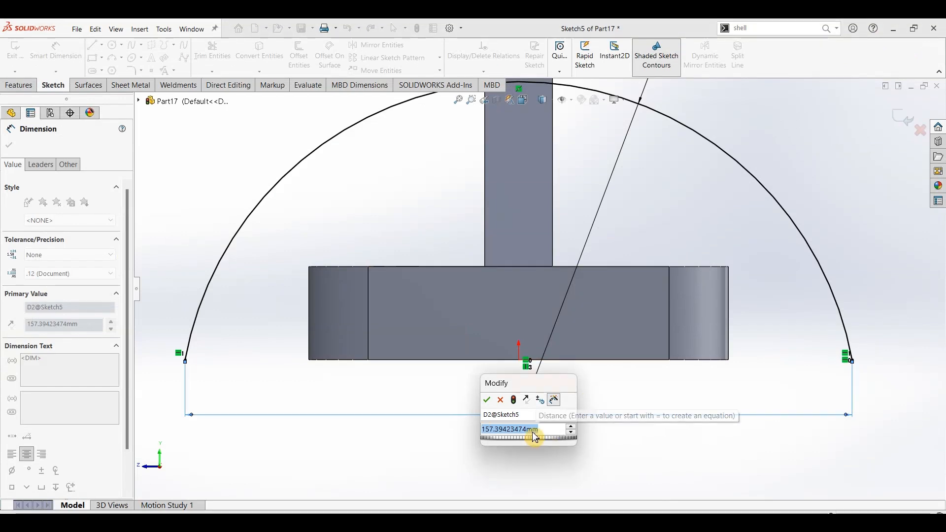
pyautogui.write('83')
pyautogui.press('Return')
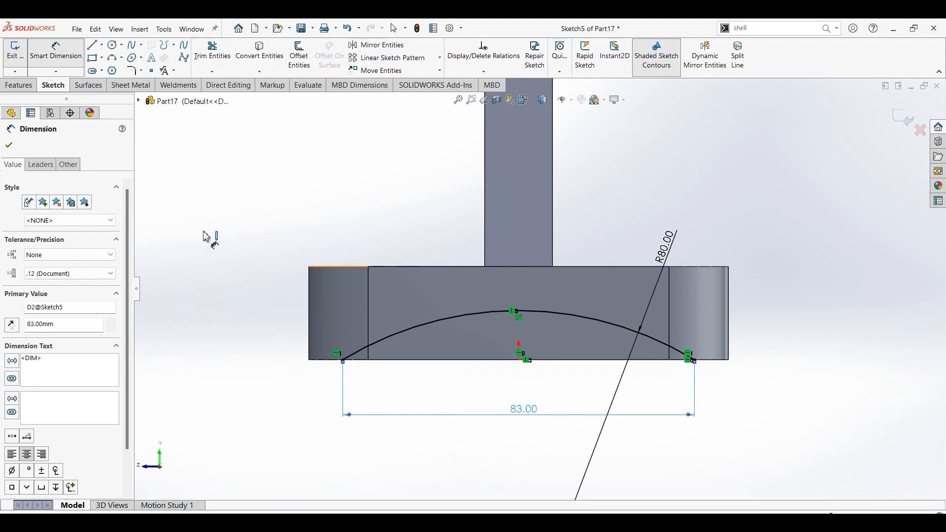
pyautogui.click(99, 49)
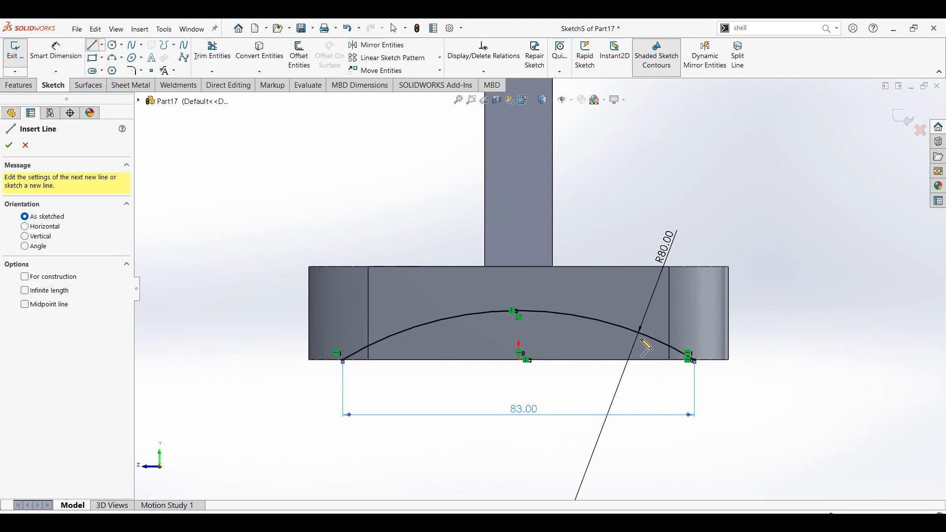
pyautogui.click(9, 145)
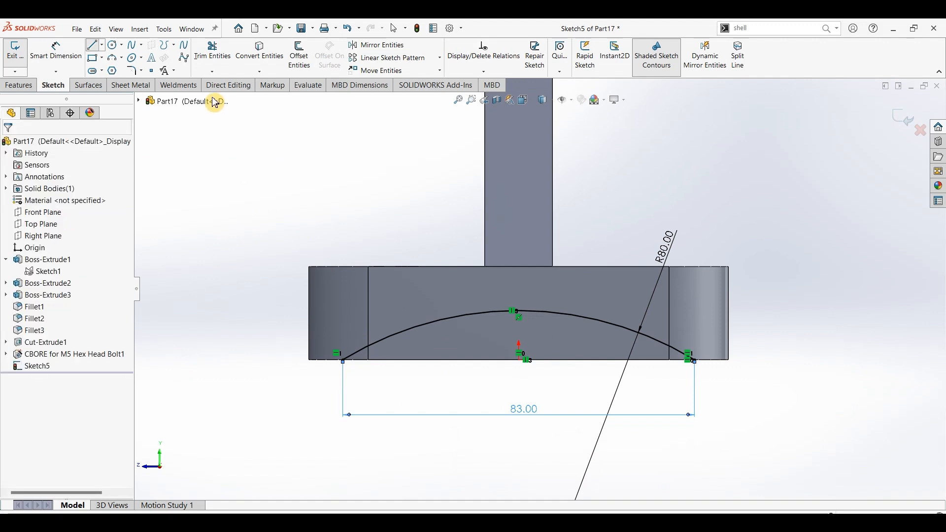
# - Cut-extrude the arc sketch Through All - Both with the side to cut flipped to form the arched recess under the base
pyautogui.click(14, 87)
pyautogui.click(176, 68)
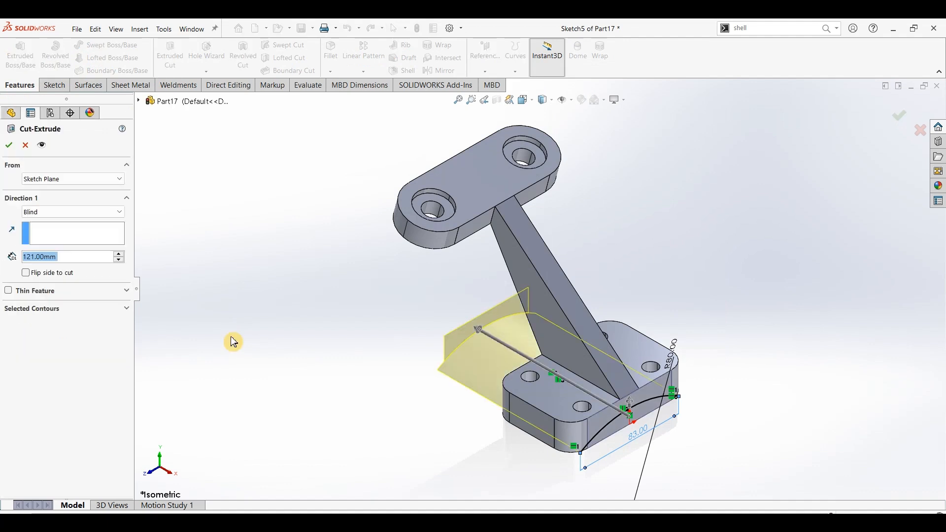
pyautogui.click(68, 212)
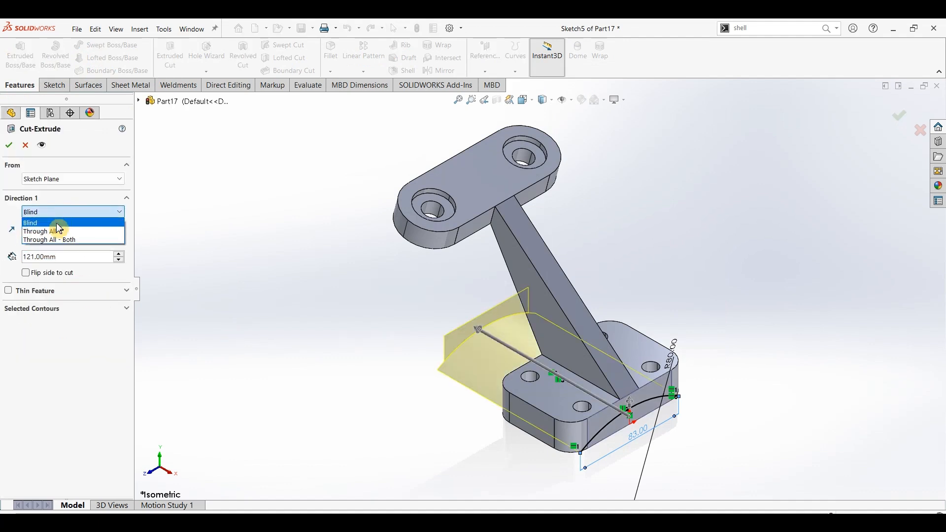
pyautogui.click(53, 239)
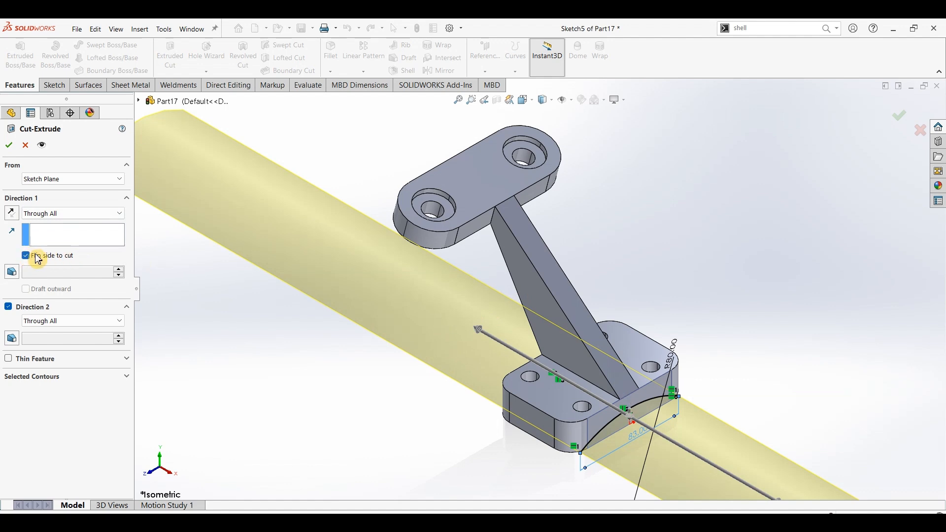
pyautogui.click(10, 148)
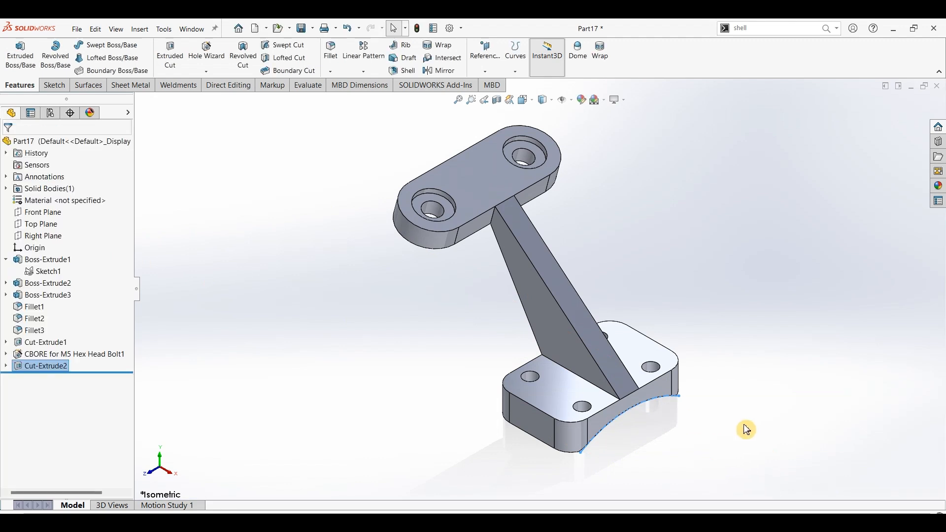
# - Apply the polished steel appearance to the whole bracket
pyautogui.moveTo(685, 444); pyautogui.dragTo(672, 391, button='middle')
pyautogui.click(939, 186)
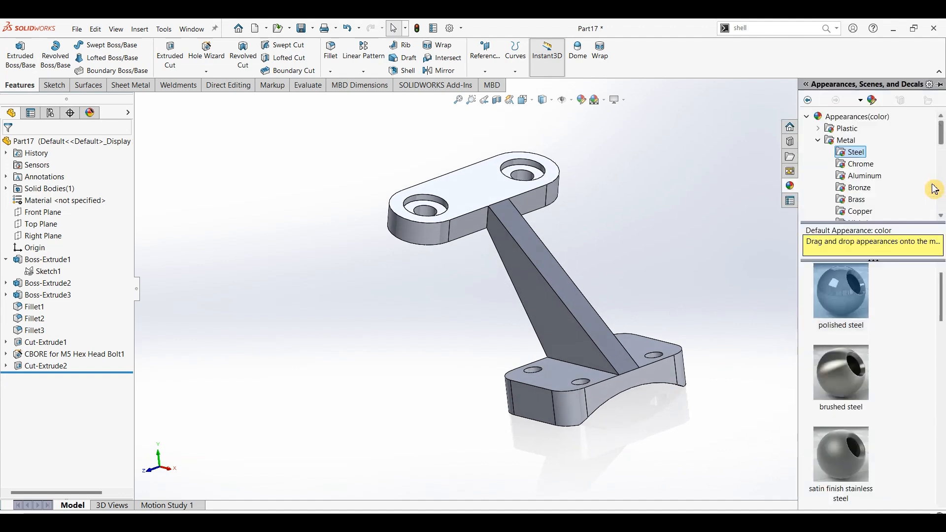
pyautogui.click(837, 302)
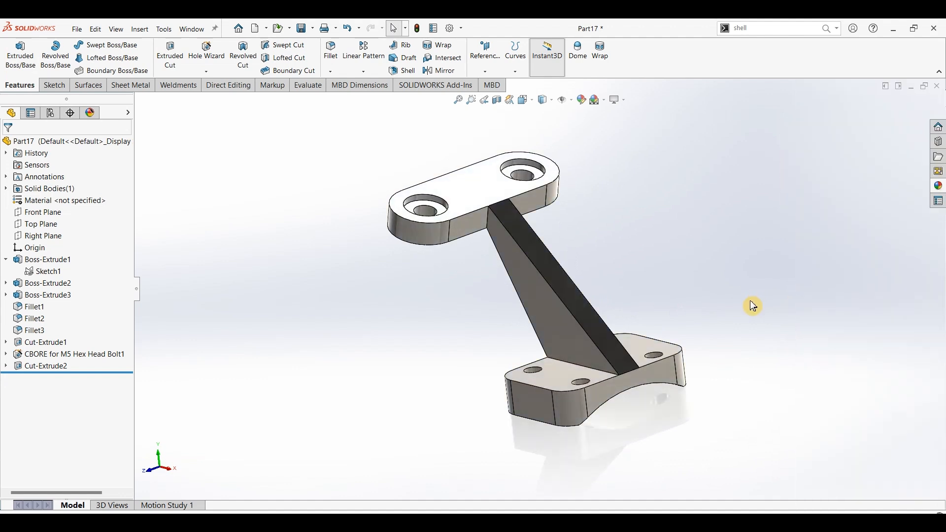
# - Set the background scene to Plain White for viewing the finished bracket
pyautogui.click(608, 106)
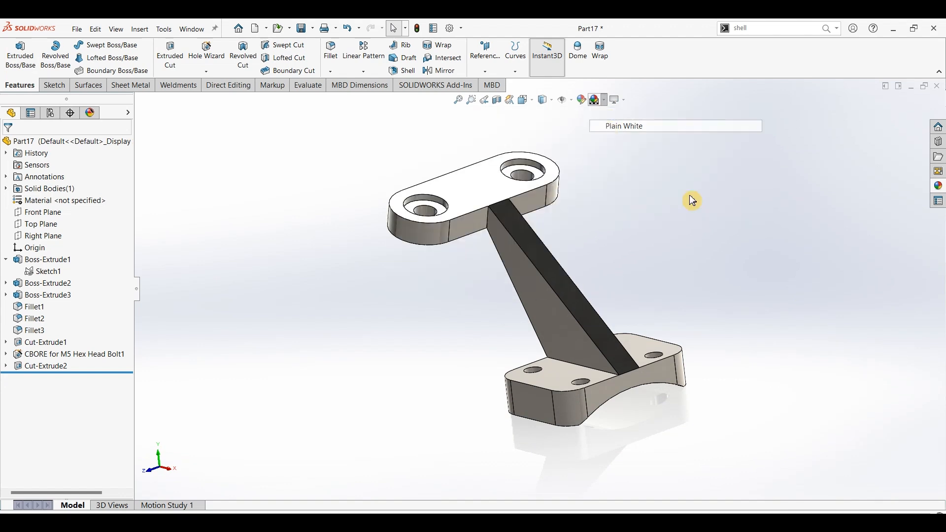
pyautogui.click(611, 121)
pyautogui.hotkey('ctrl', '7')
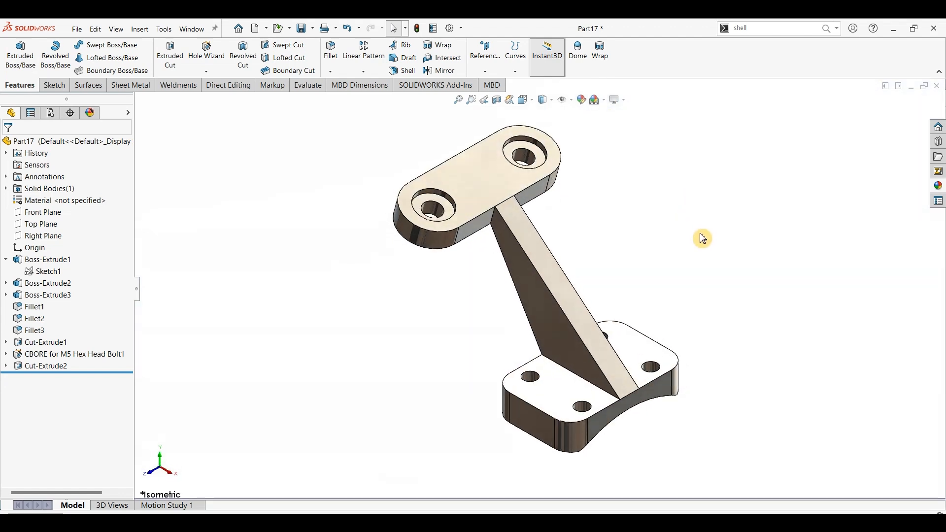
pyautogui.moveTo(663, 295); pyautogui.dragTo(659, 268, button='middle')
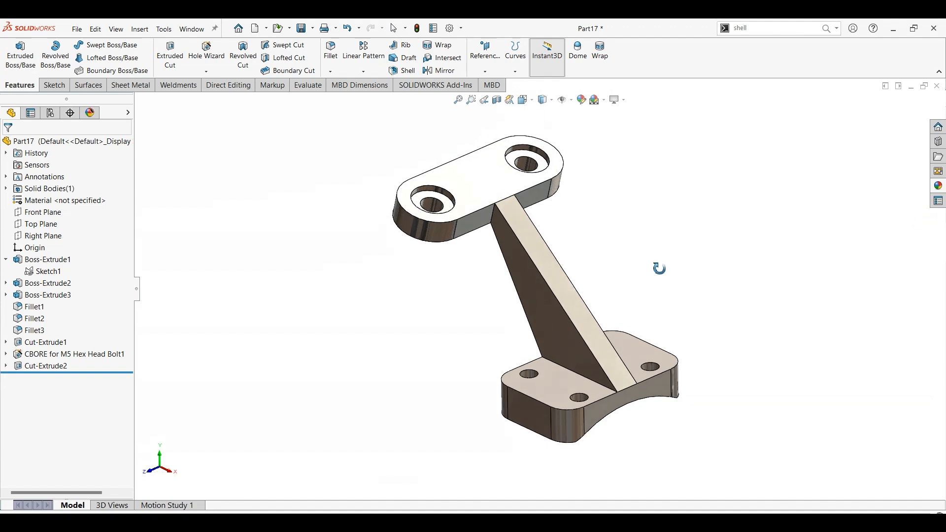